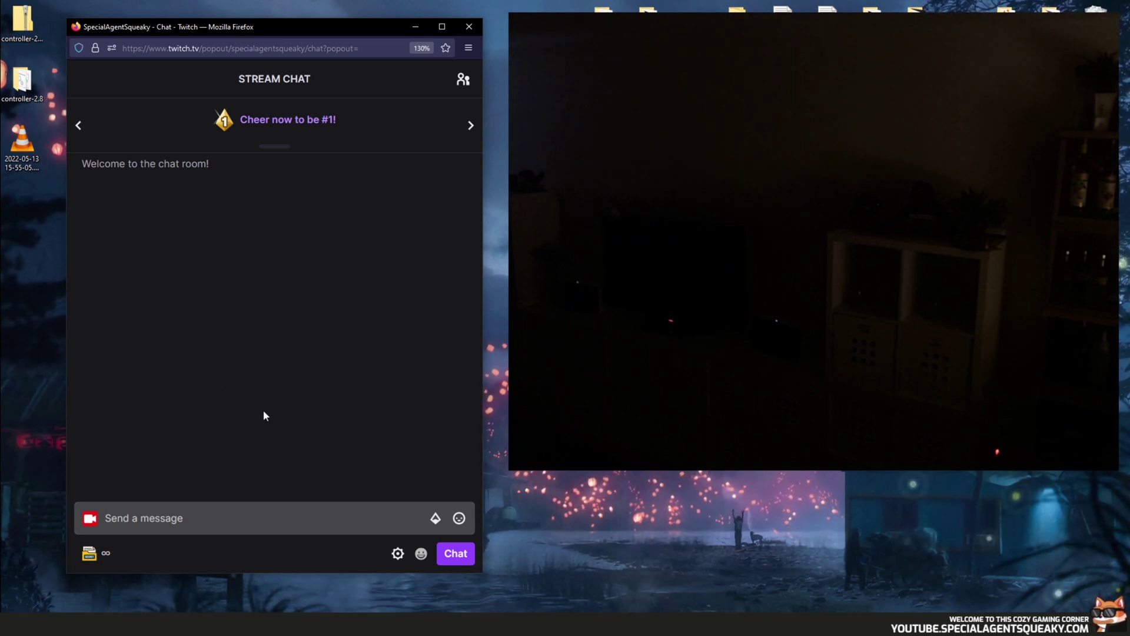
Redeem the Change my room colors! channel-point reward twice
{"action": "left_click_drag", "start_coordinate": [150, 459], "coordinate": [155, 460]}
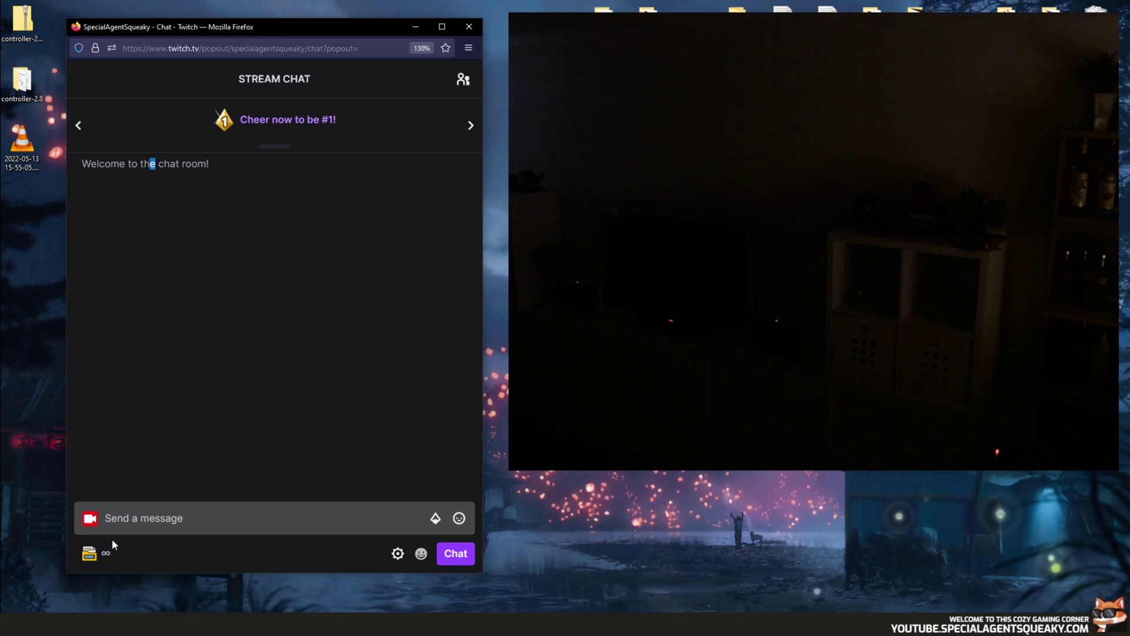
{"action": "left_click", "coordinate": [105, 561]}
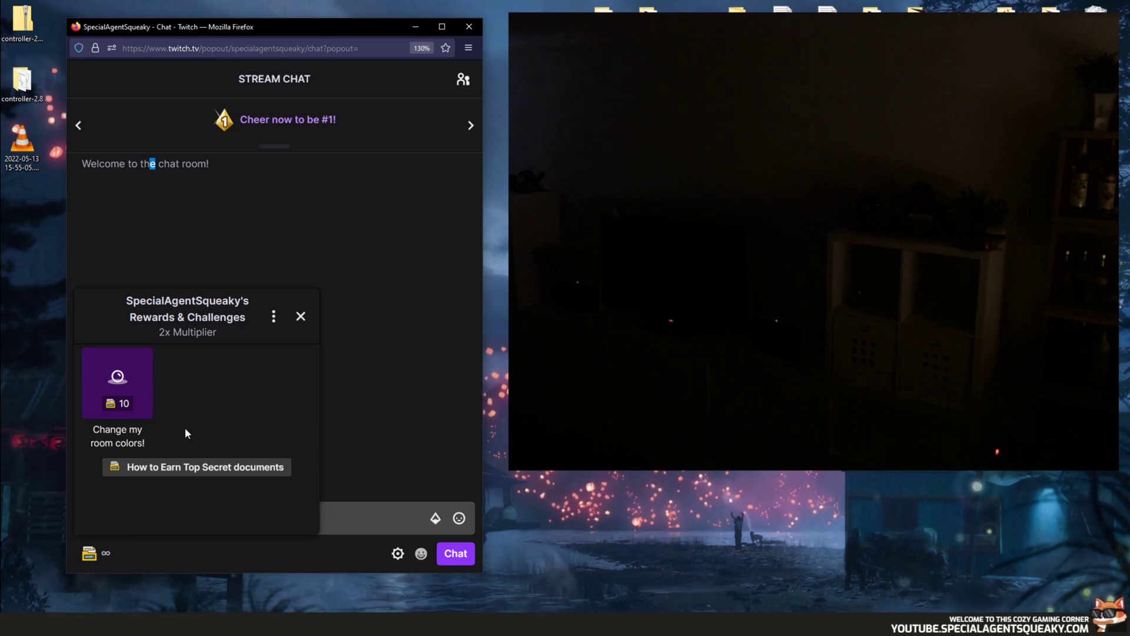
{"action": "left_click", "coordinate": [117, 380]}
{"action": "left_click", "coordinate": [197, 504]}
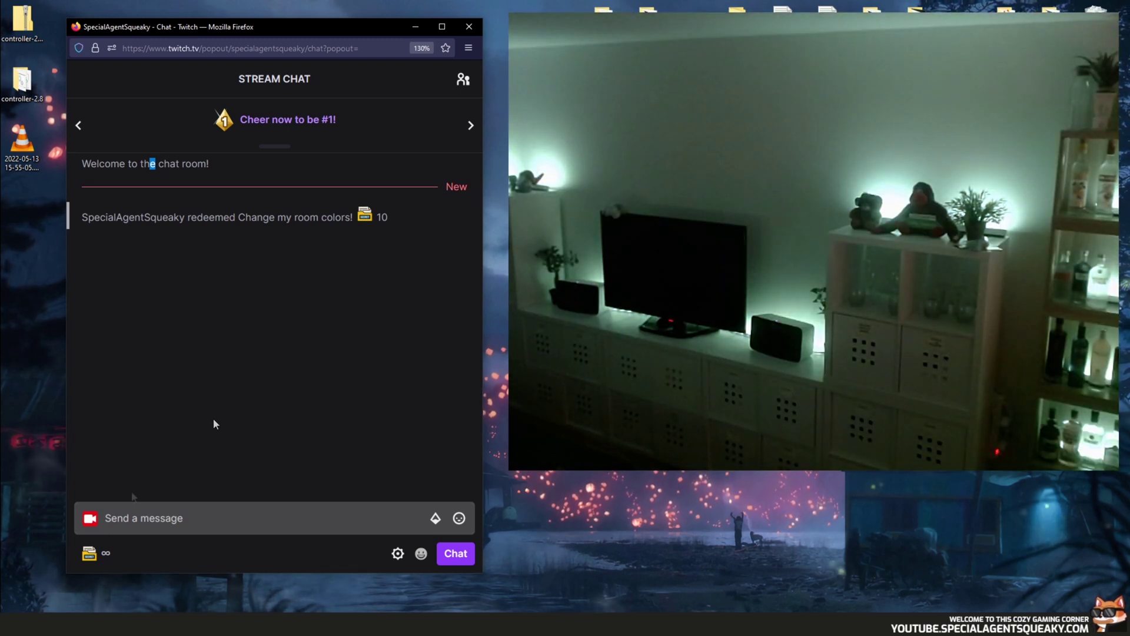
{"action": "left_click", "coordinate": [89, 553]}
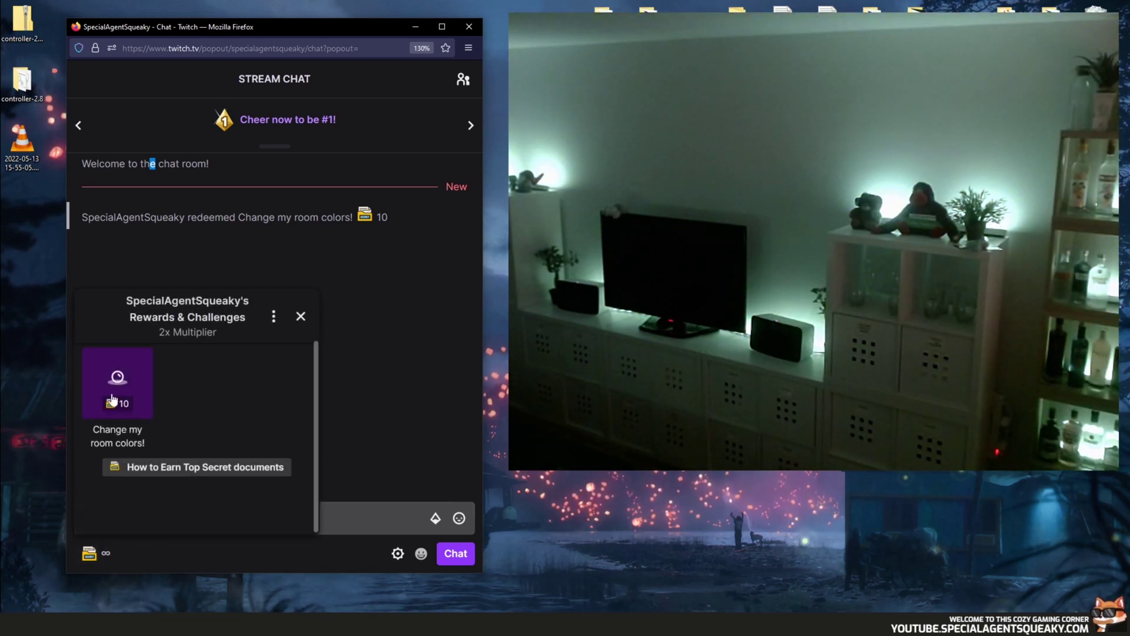
{"action": "left_click", "coordinate": [118, 380]}
{"action": "left_click", "coordinate": [199, 508]}
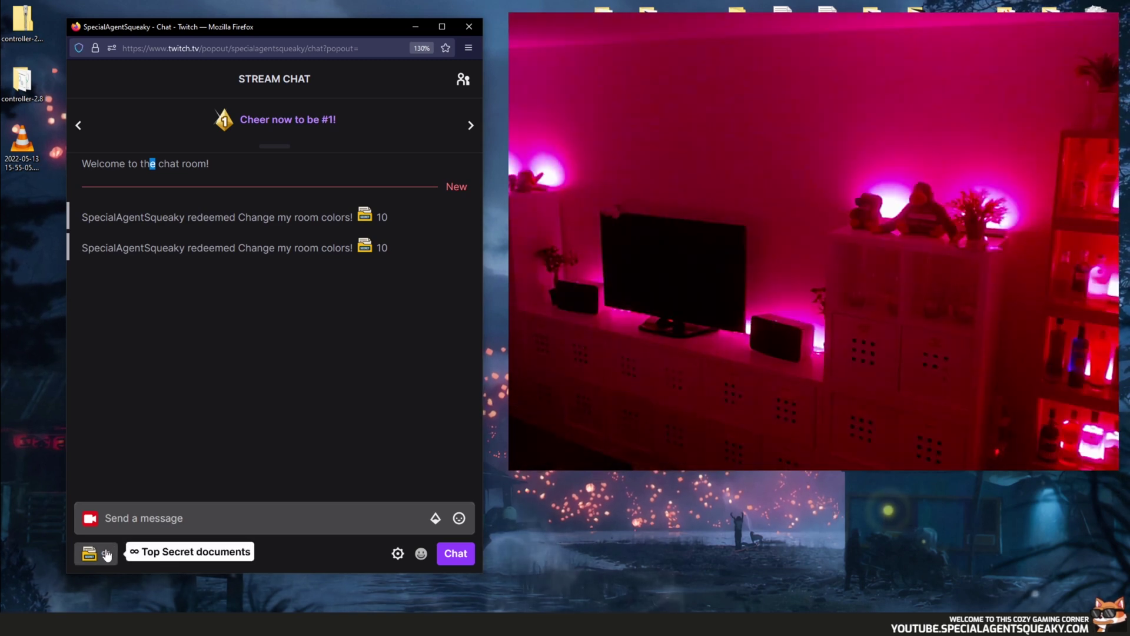
Redeem Change my room colors! two more times so the redemptions show in chat
{"action": "left_click", "coordinate": [89, 553]}
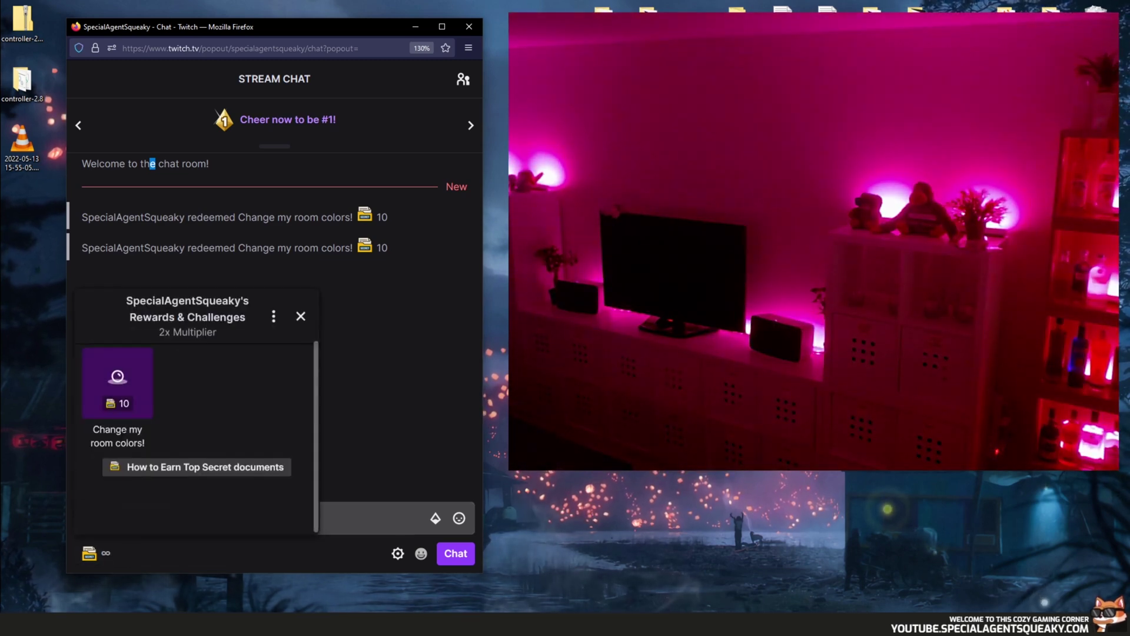
{"action": "left_click", "coordinate": [119, 406]}
{"action": "left_click", "coordinate": [198, 503]}
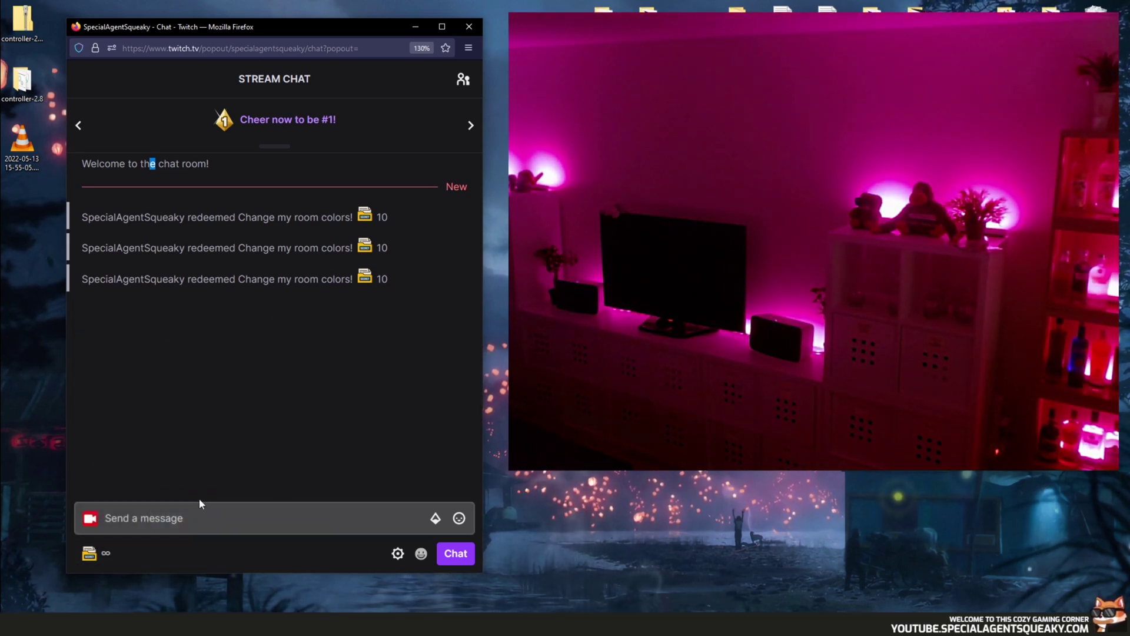
{"action": "left_click", "coordinate": [101, 564]}
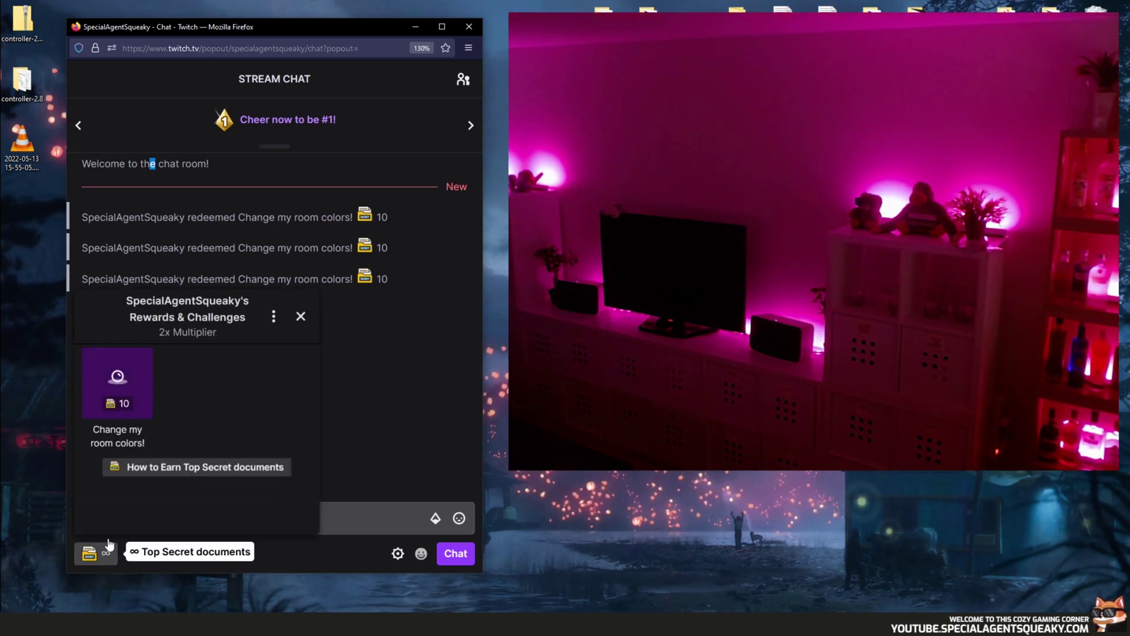
{"action": "left_click", "coordinate": [112, 404]}
{"action": "left_click", "coordinate": [171, 498]}
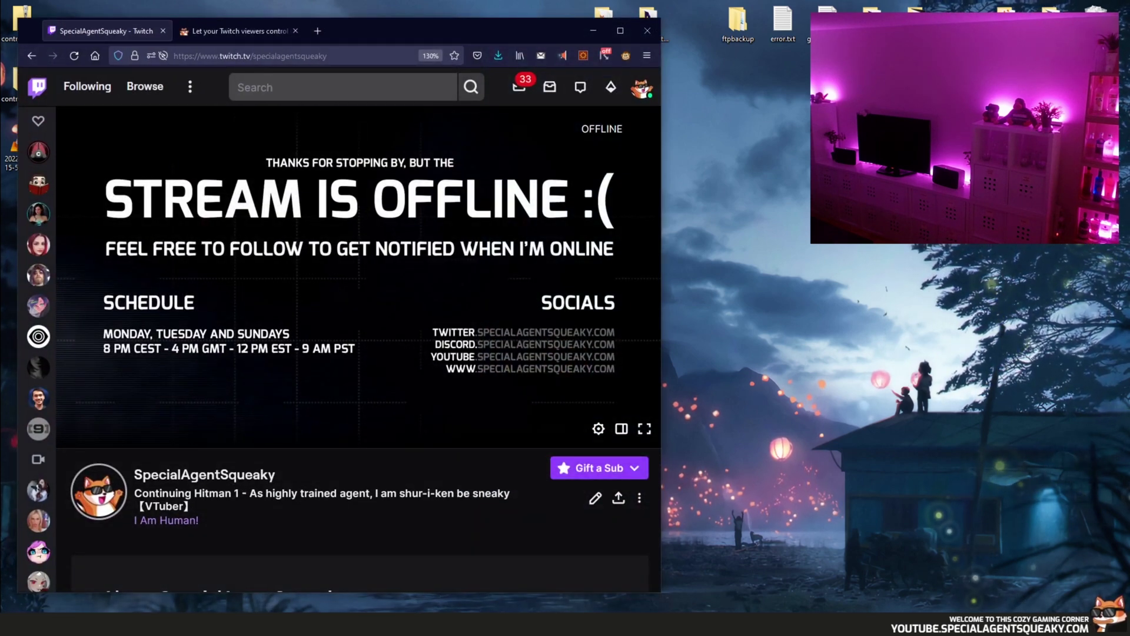
Go through Creator Dashboard > Viewer Rewards > Channel Points to Manage Rewards & Challenges and start a custom reward
{"action": "left_click", "coordinate": [642, 90]}
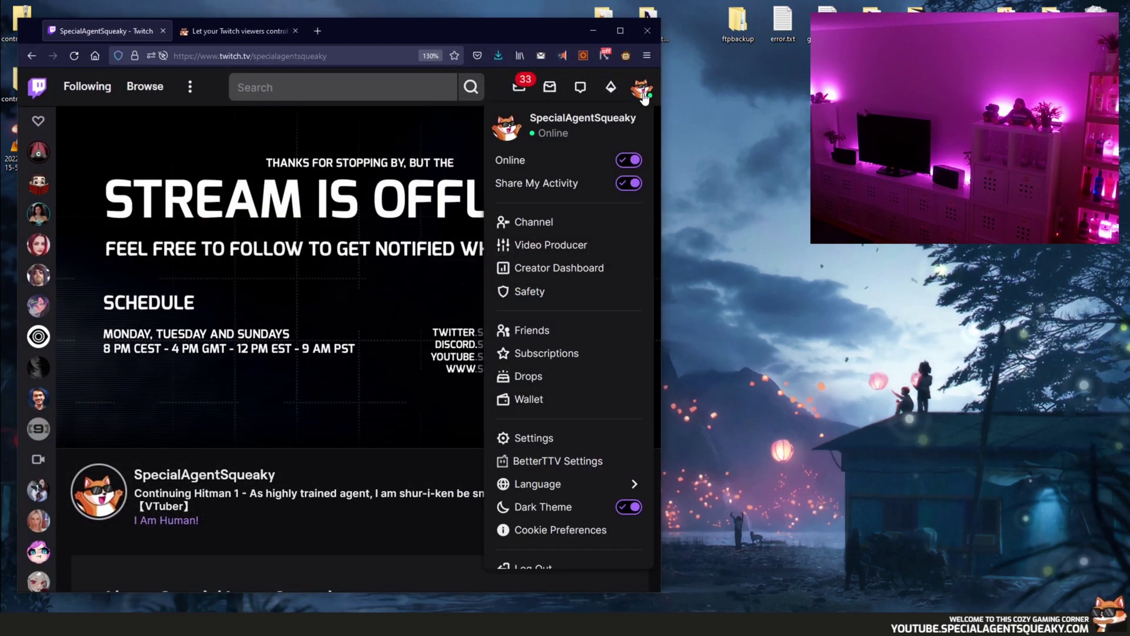
{"action": "left_click", "coordinate": [566, 271]}
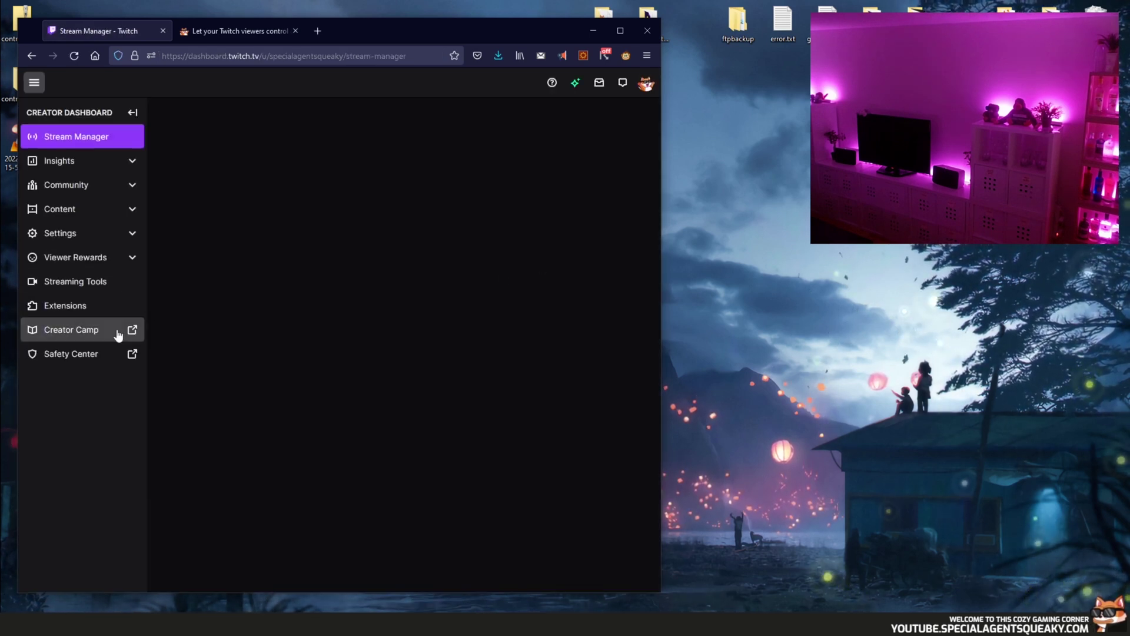
{"action": "left_click", "coordinate": [96, 260]}
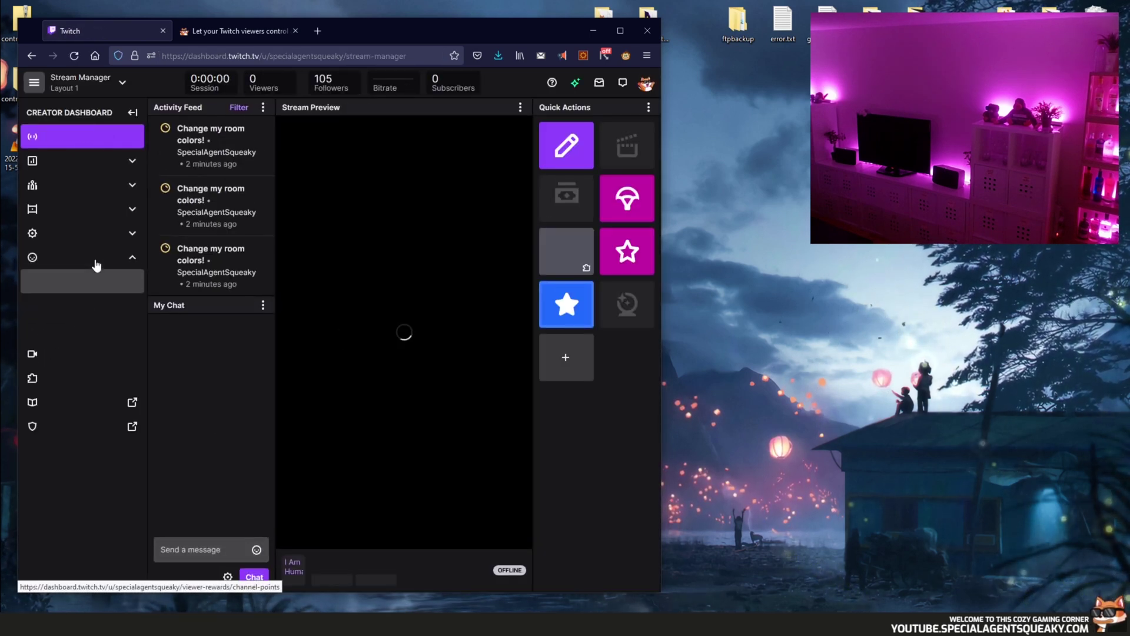
{"action": "left_click", "coordinate": [98, 285]}
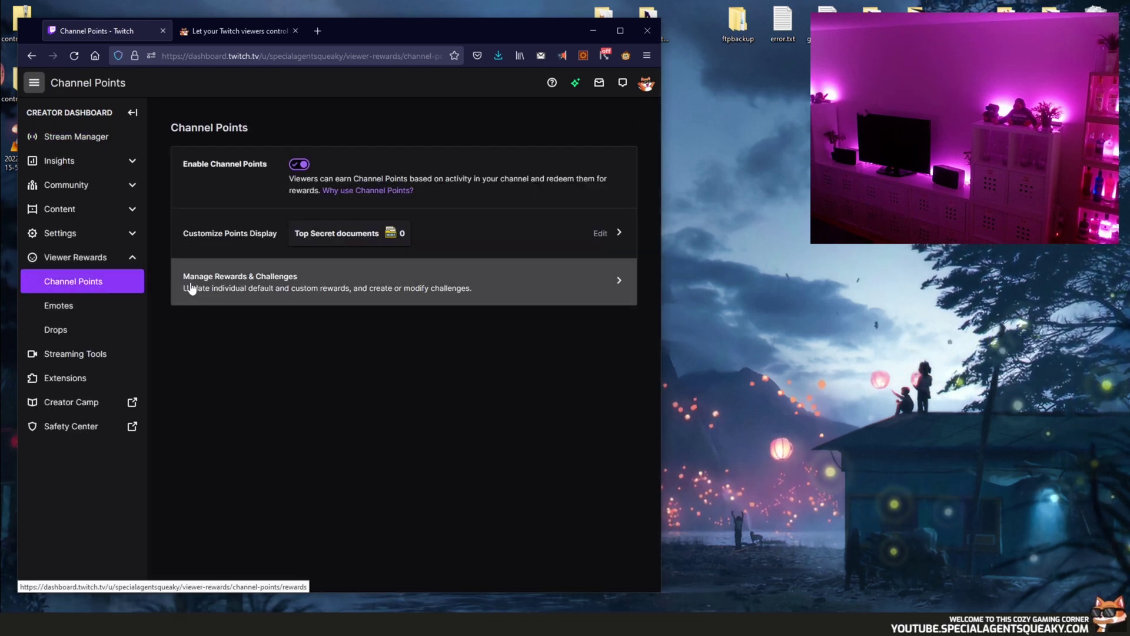
{"action": "left_click", "coordinate": [239, 288]}
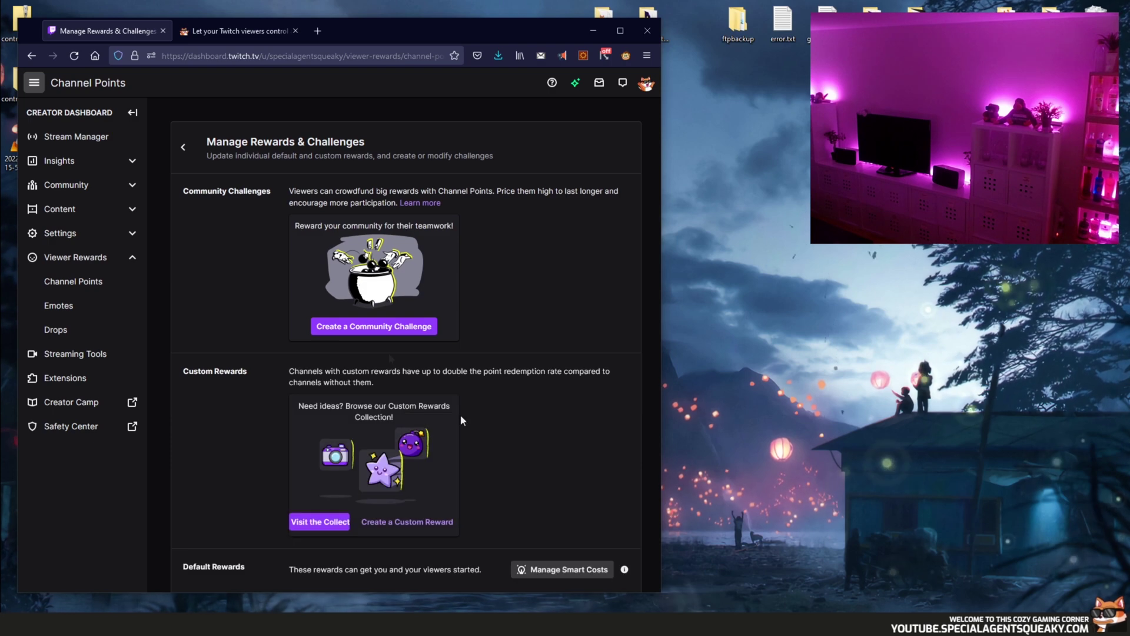
{"action": "scroll", "coordinate": [530, 418], "scroll_direction": "down", "scroll_amount": 2}
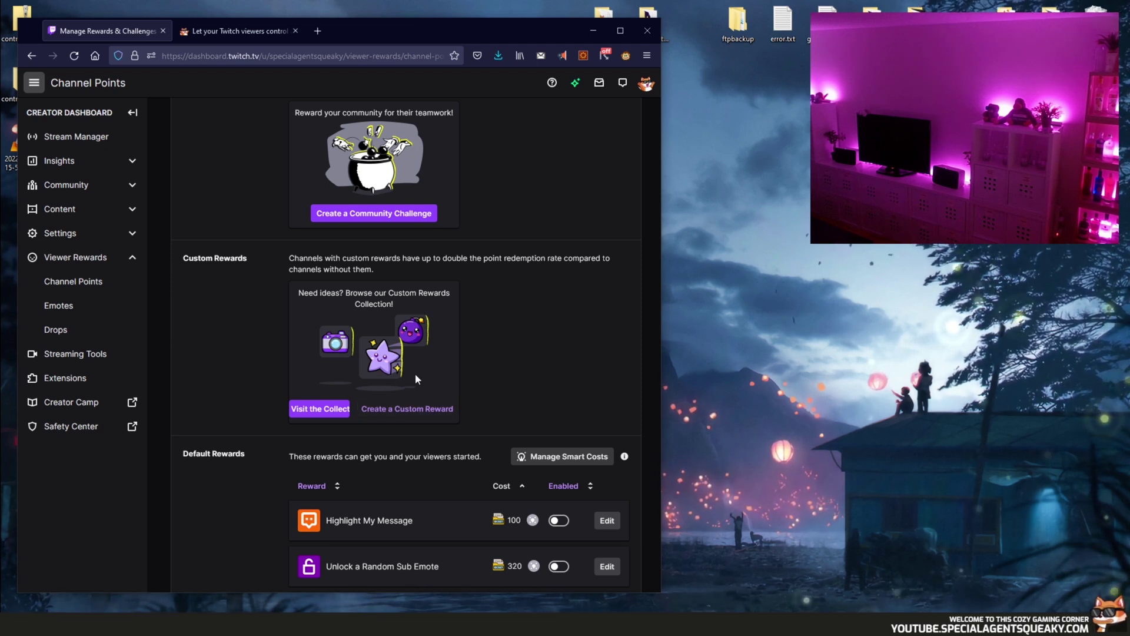
{"action": "left_click", "coordinate": [421, 409]}
Name the reward 'Random RGB color' and set its cost to 10 points
{"action": "left_click", "coordinate": [125, 180]}
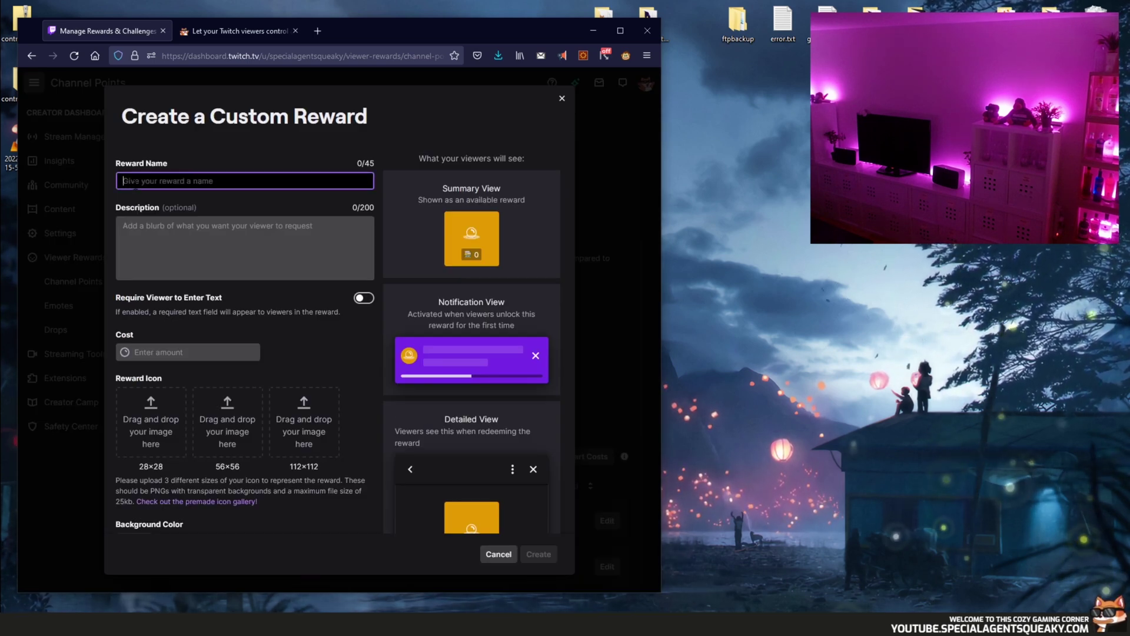
{"action": "type", "text": "RGB lights"}
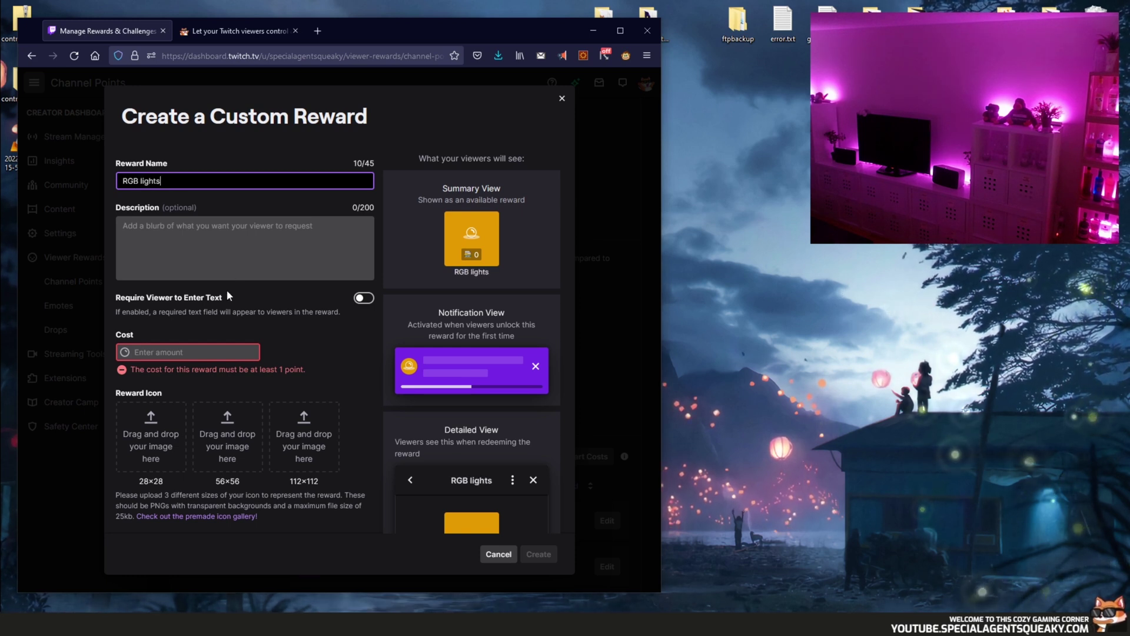
{"action": "left_click", "coordinate": [189, 352]}
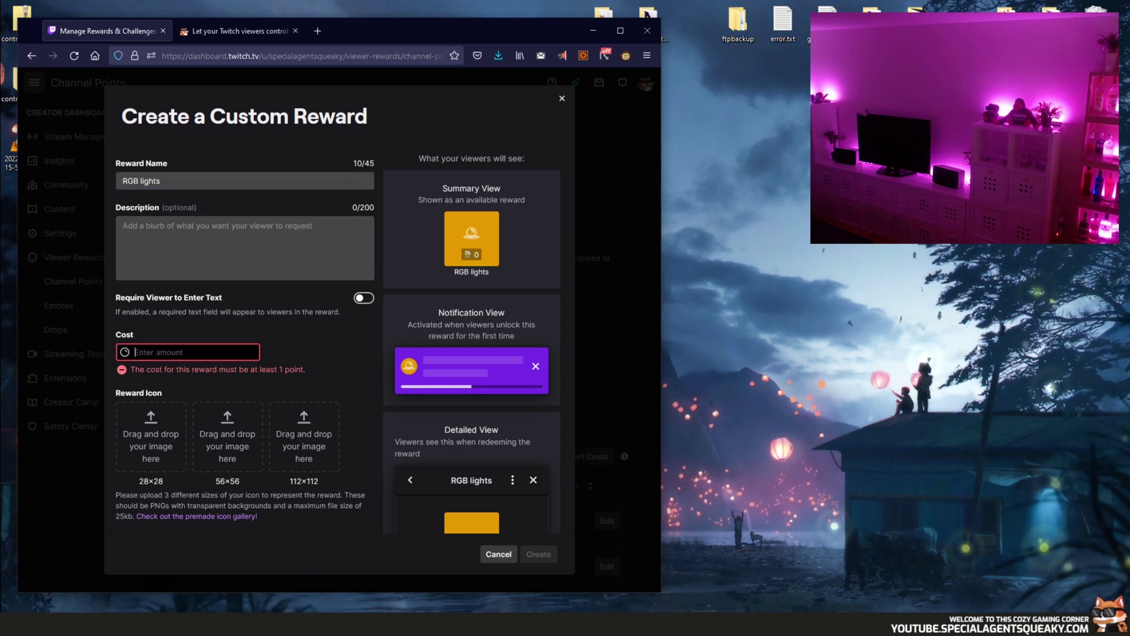
{"action": "type", "text": "1"}
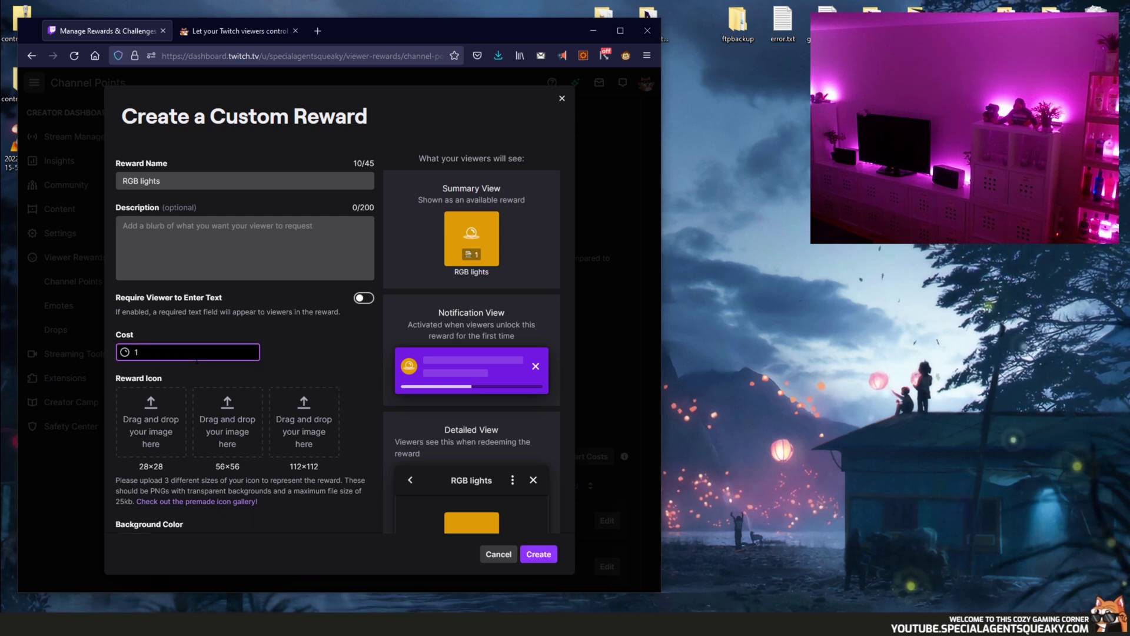
{"action": "type", "text": "0"}
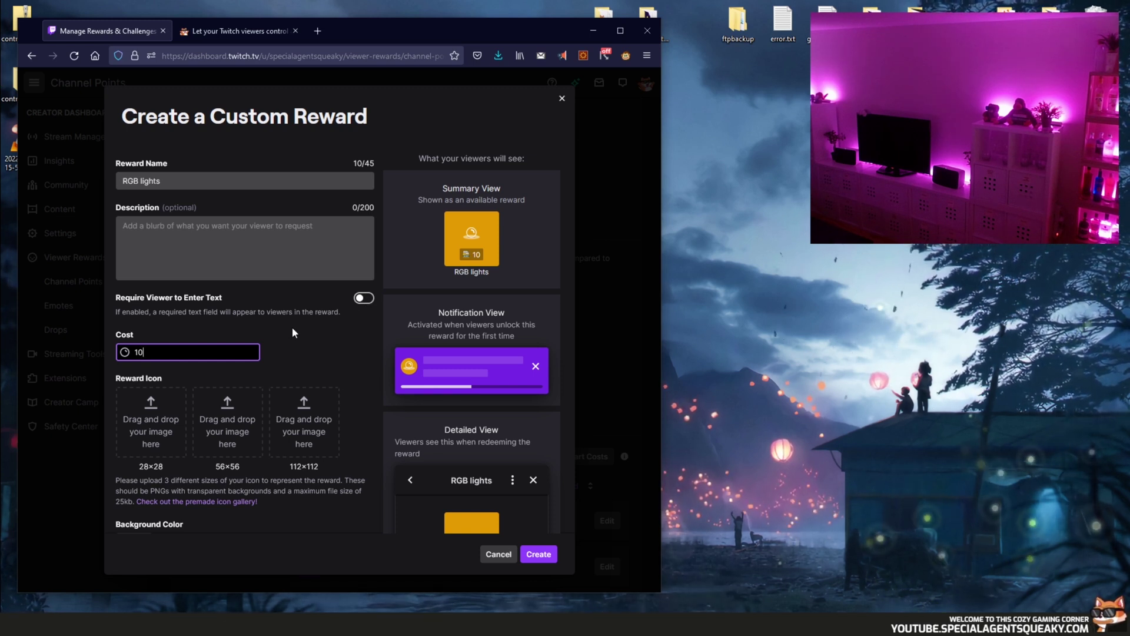
{"action": "left_click", "coordinate": [123, 181]}
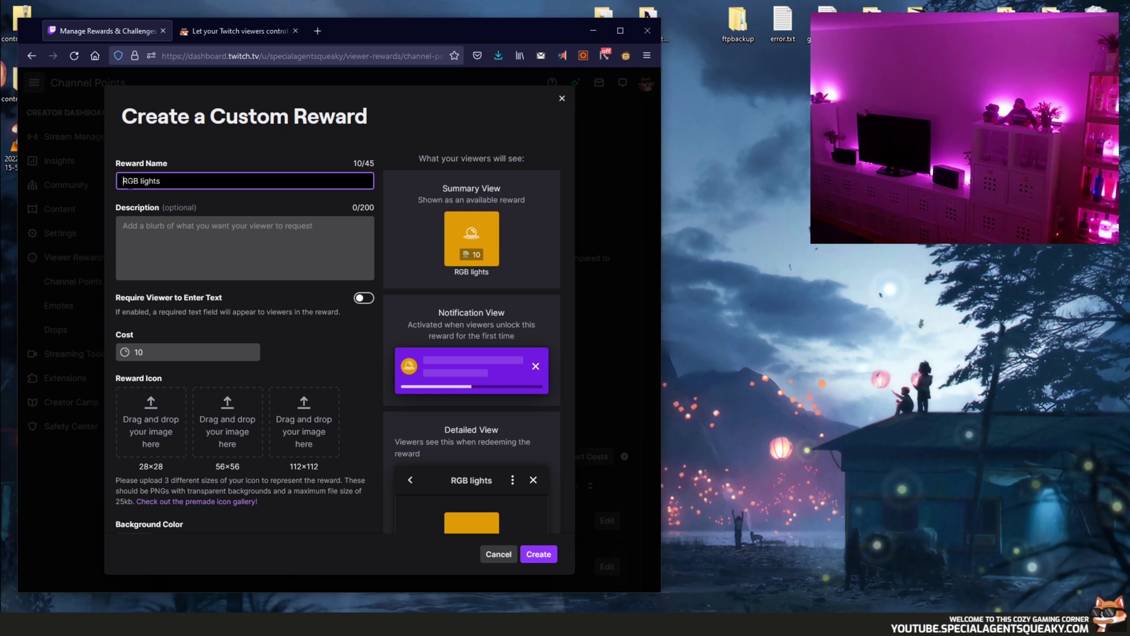
{"action": "type", "text": "Random"}
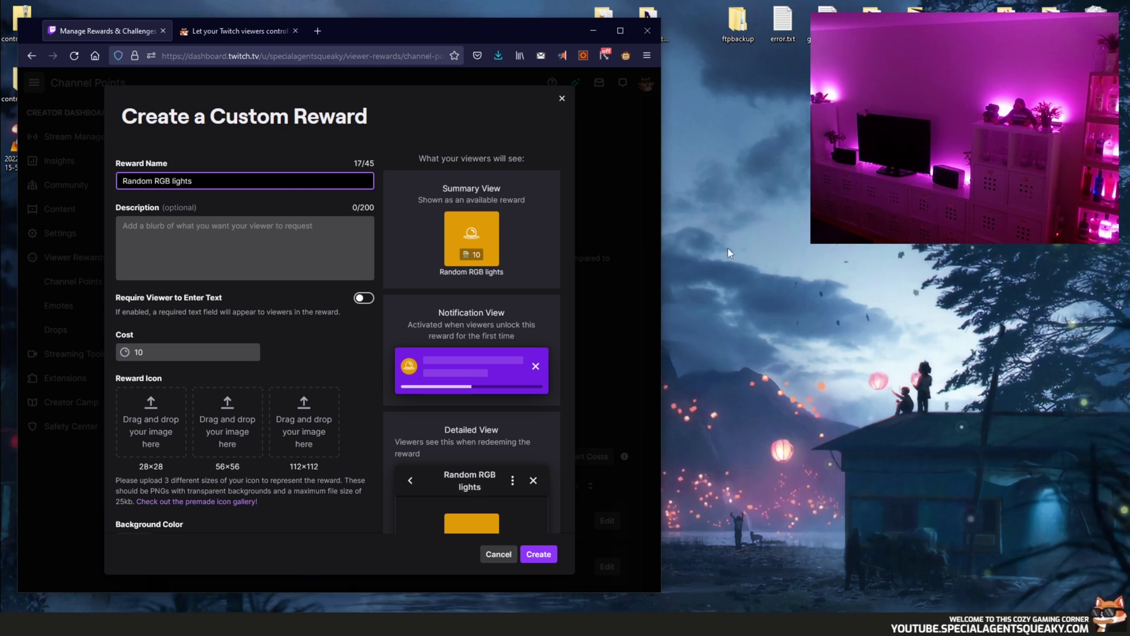
{"action": "key", "text": "BackSpace"}
{"action": "key", "text": "BackSpace"}
{"action": "key", "text": "BackSpace"}
{"action": "key", "text": "BackSpace"}
{"action": "type", "text": "color"}
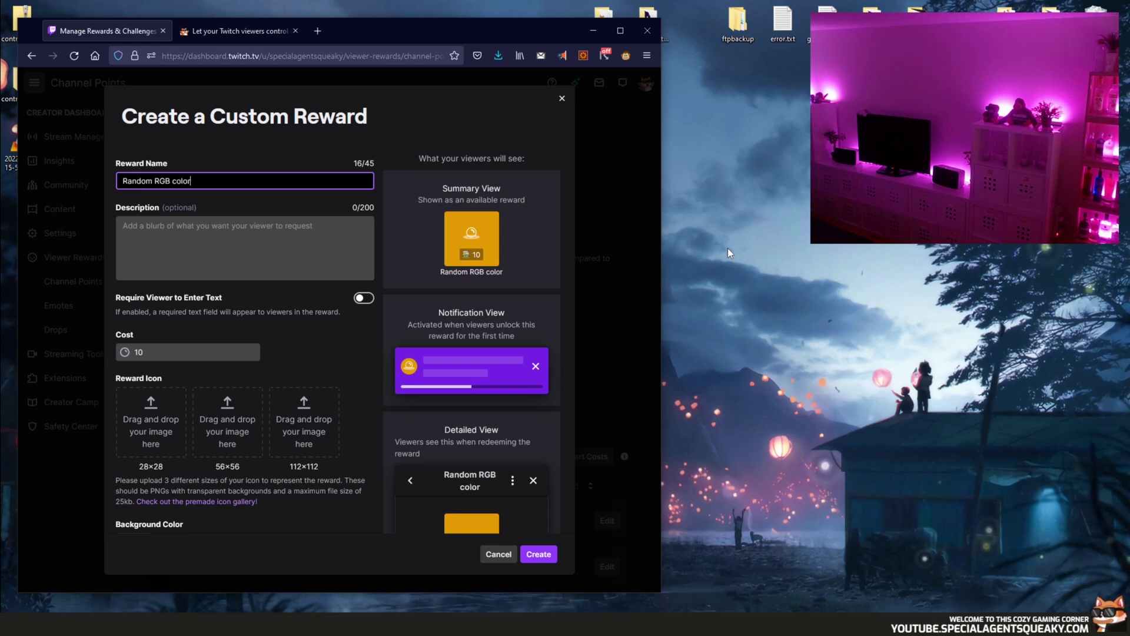
Turn on Skip Reward Requests Queue and create the reward
{"action": "scroll", "coordinate": [337, 345], "scroll_direction": "down", "scroll_amount": 4}
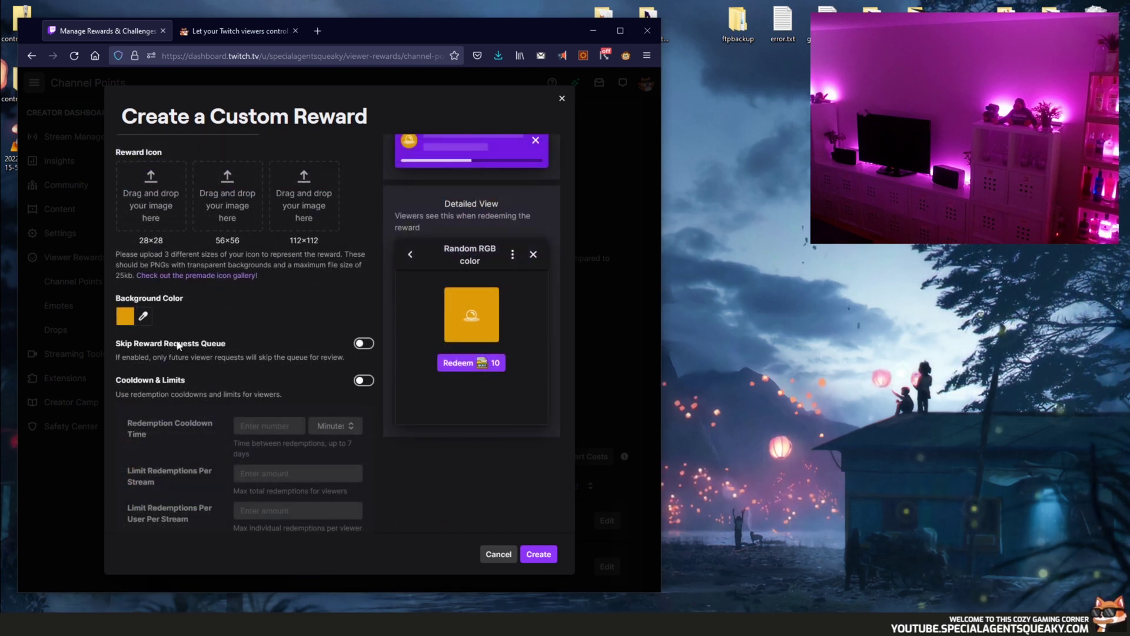
{"action": "left_click", "coordinate": [365, 344]}
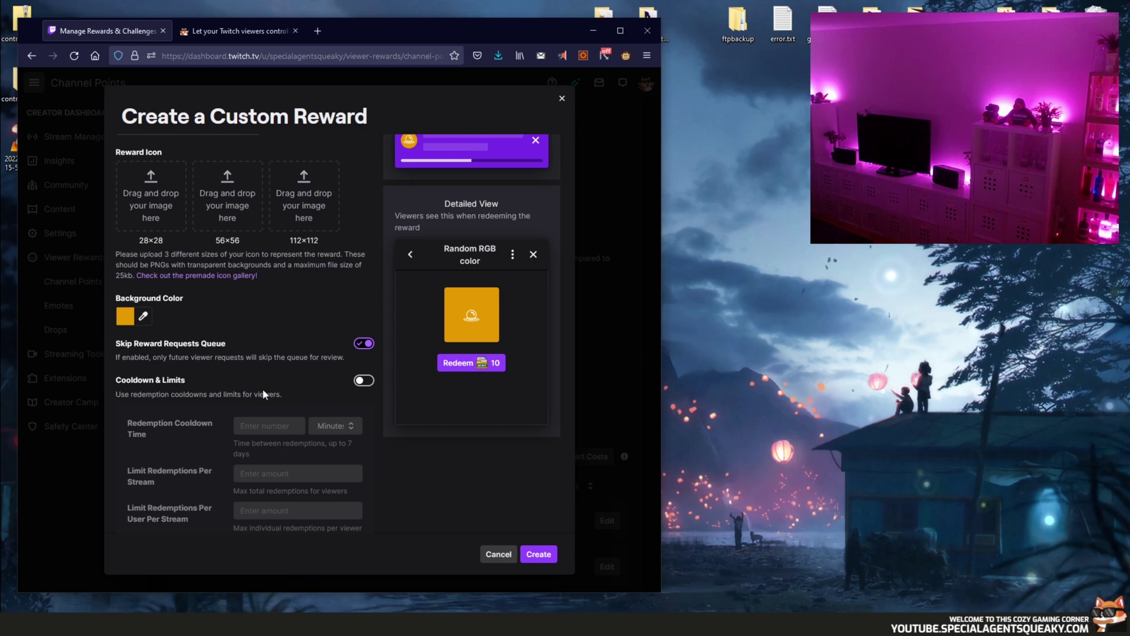
{"action": "scroll", "coordinate": [261, 388], "scroll_direction": "up", "scroll_amount": 1}
{"action": "scroll", "coordinate": [208, 445], "scroll_direction": "up", "scroll_amount": 5}
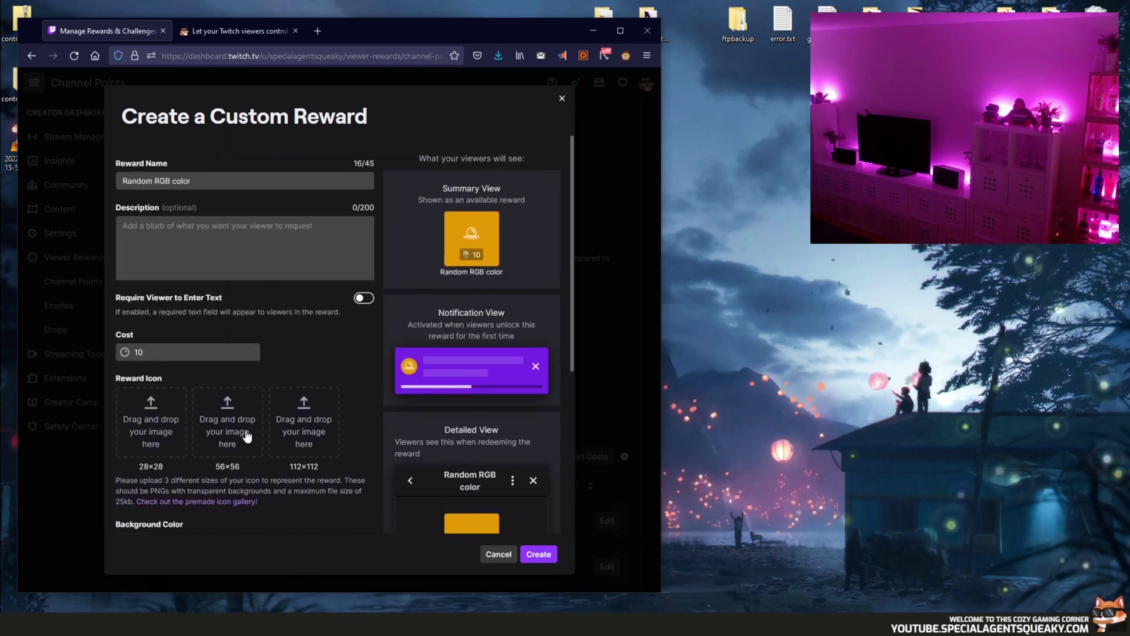
{"action": "scroll", "coordinate": [317, 433], "scroll_direction": "down", "scroll_amount": 6}
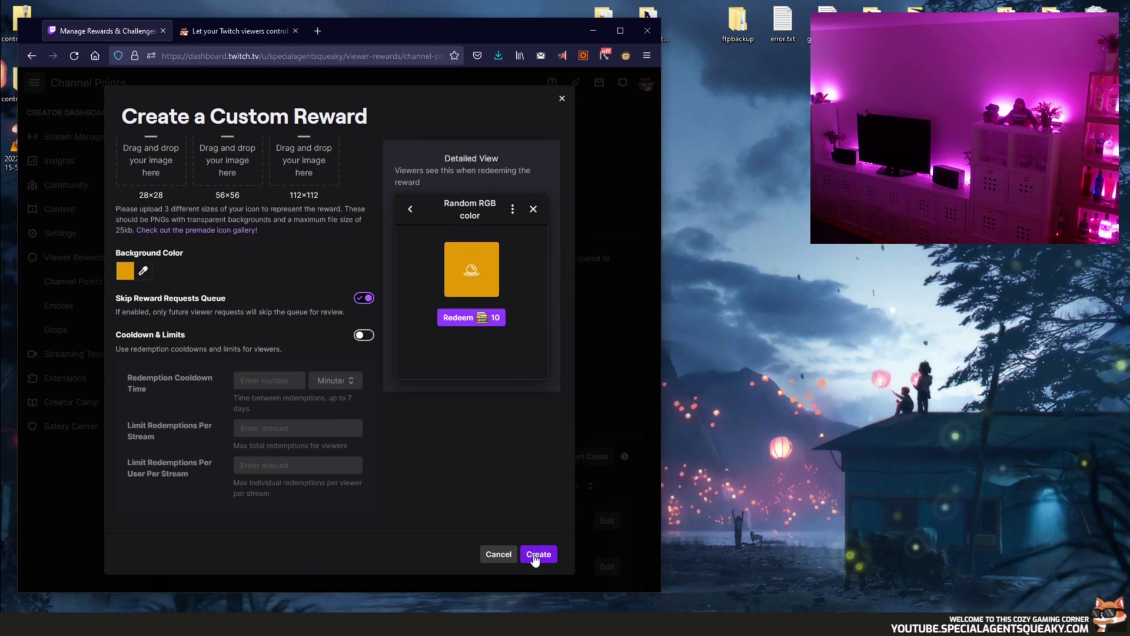
{"action": "left_click", "coordinate": [535, 556]}
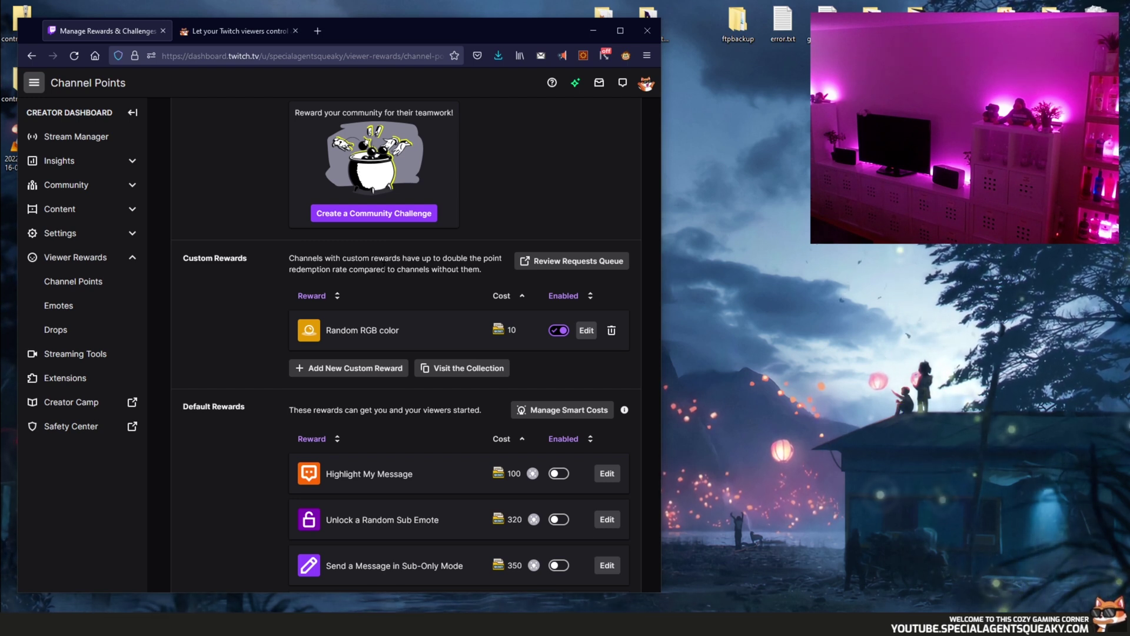
{"action": "left_click", "coordinate": [326, 35]}
Search Google for 'philips hue' and browse the image results
{"action": "type", "text": "philips hue"}
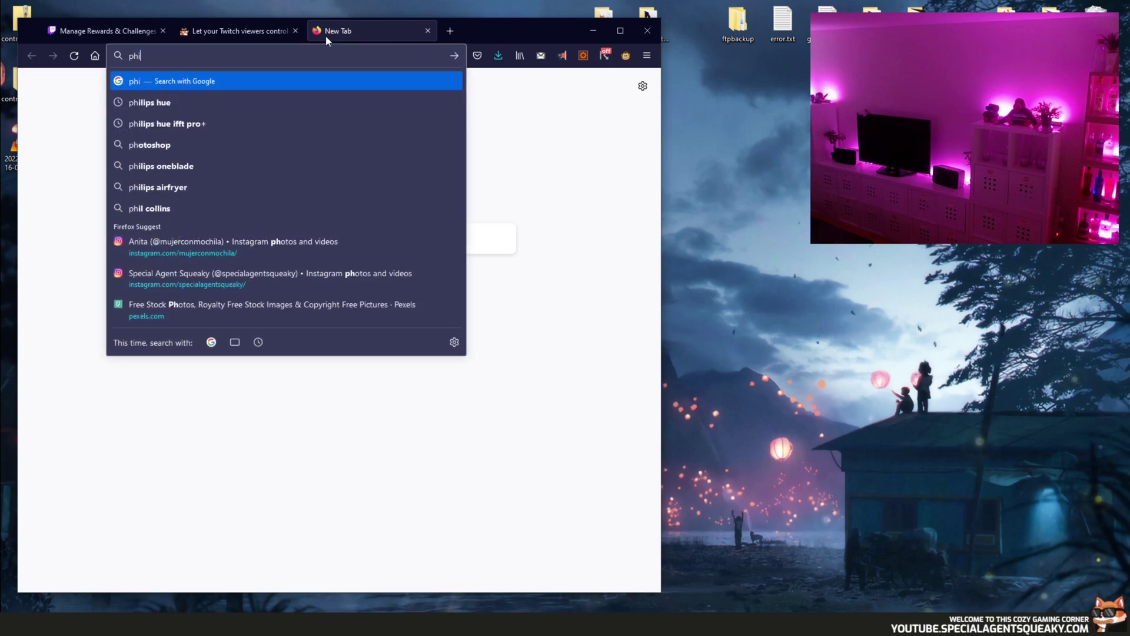
{"action": "key", "text": "Return"}
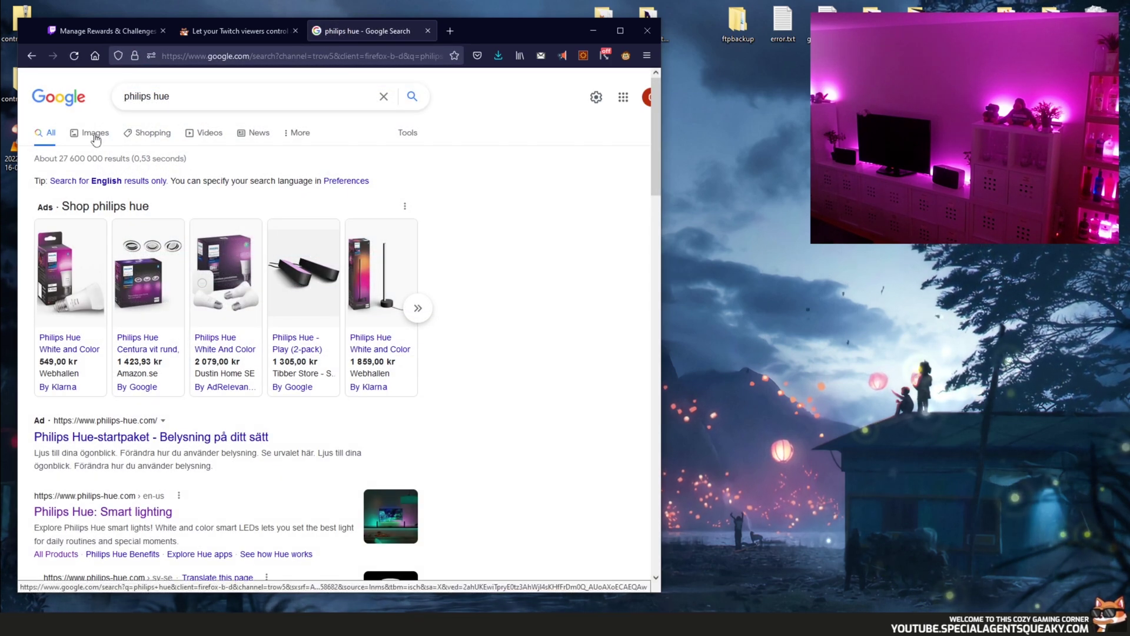
{"action": "left_click", "coordinate": [96, 135]}
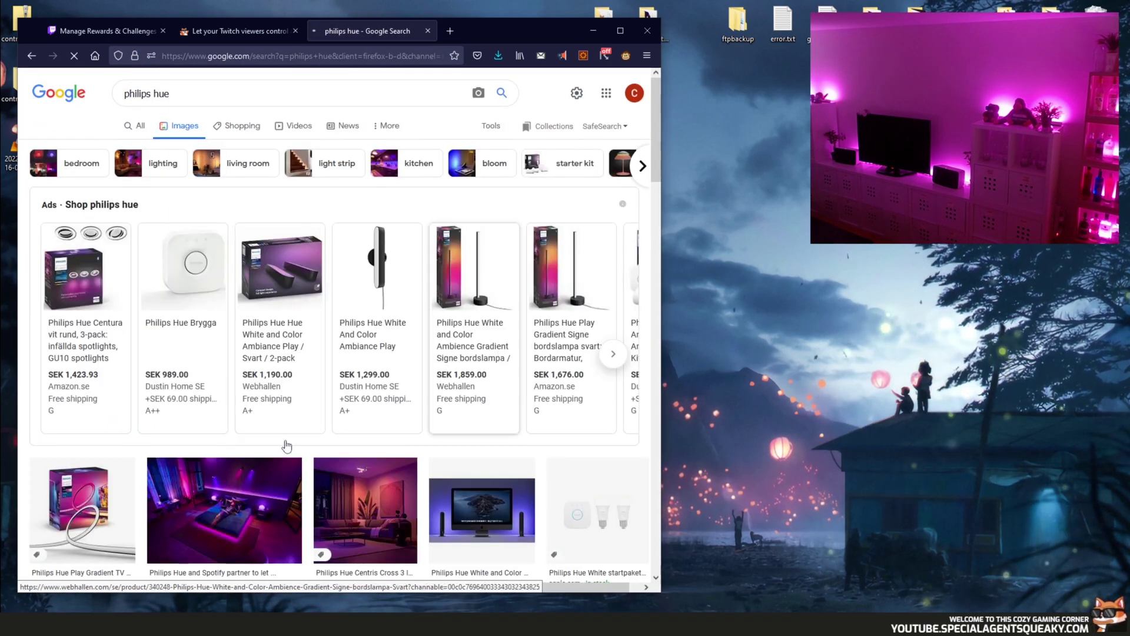
{"action": "scroll", "coordinate": [343, 454], "scroll_direction": "down", "scroll_amount": 5}
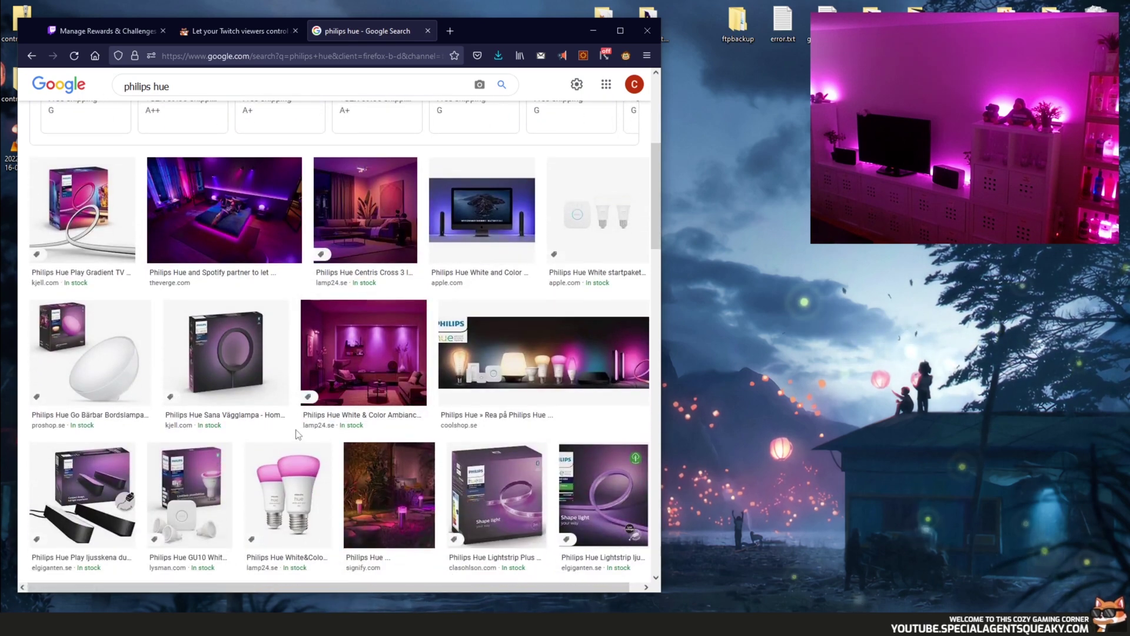
{"action": "scroll", "coordinate": [297, 435], "scroll_direction": "up", "scroll_amount": 4}
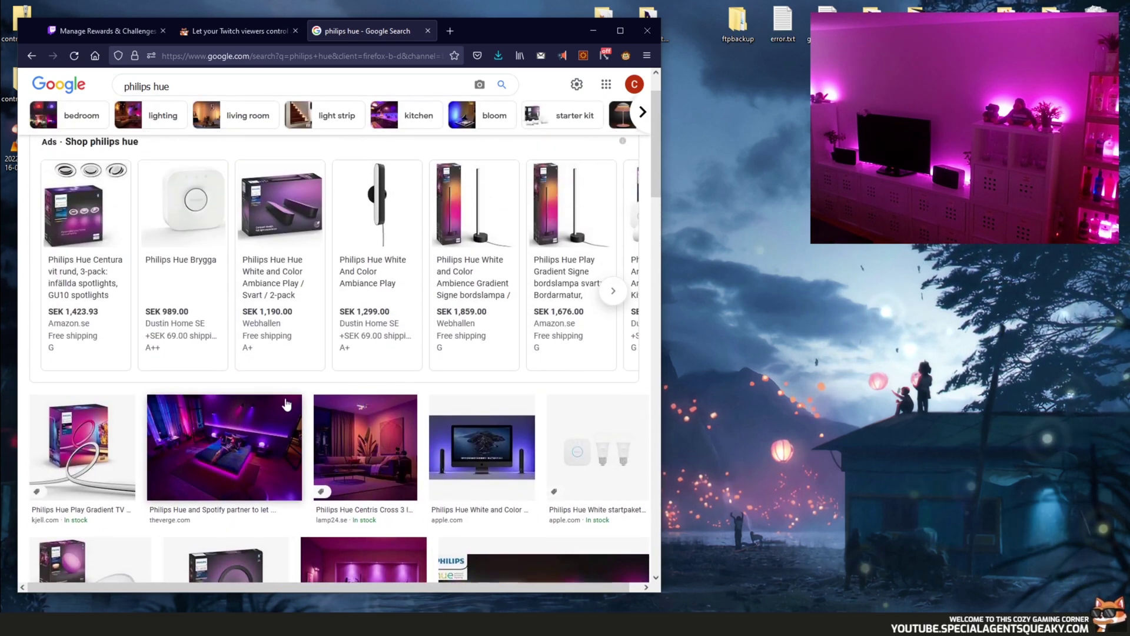
{"action": "scroll", "coordinate": [253, 442], "scroll_direction": "up", "scroll_amount": 1}
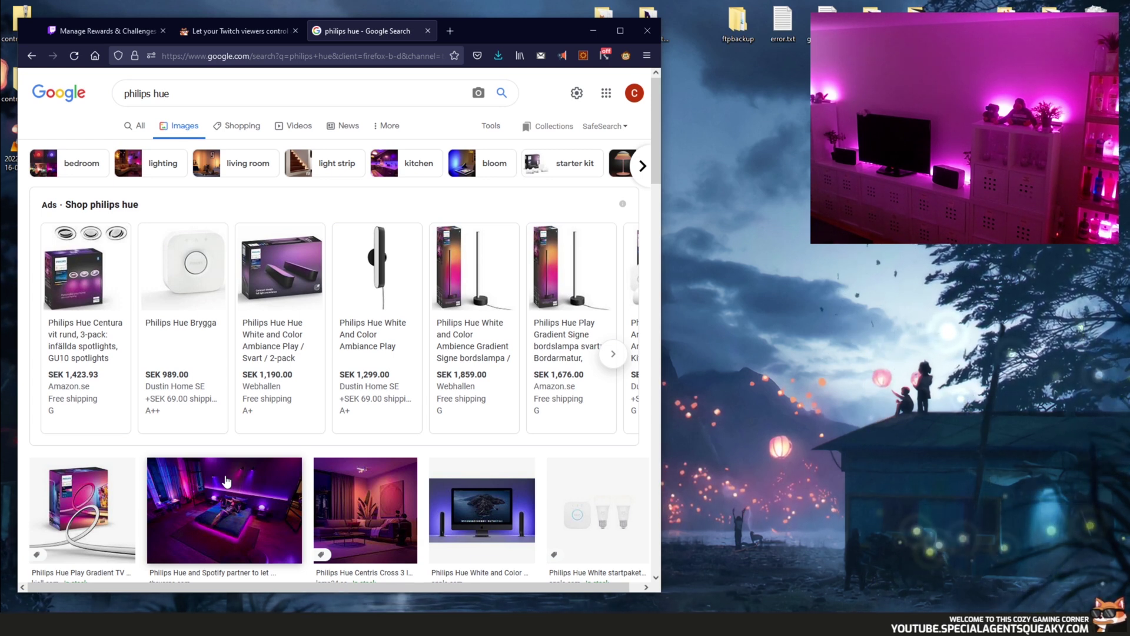
Reach the IFTTT website via a Google search in a new tab, then widen the browser window
{"action": "left_click", "coordinate": [451, 36]}
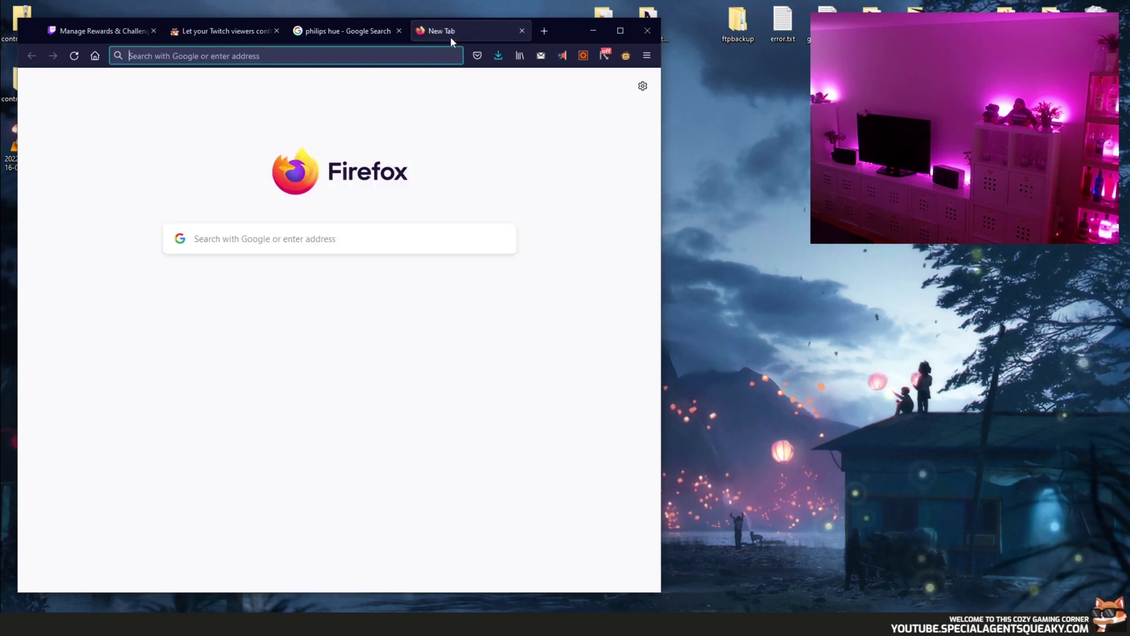
{"action": "type", "text": "zapier"}
{"action": "key", "text": "Return"}
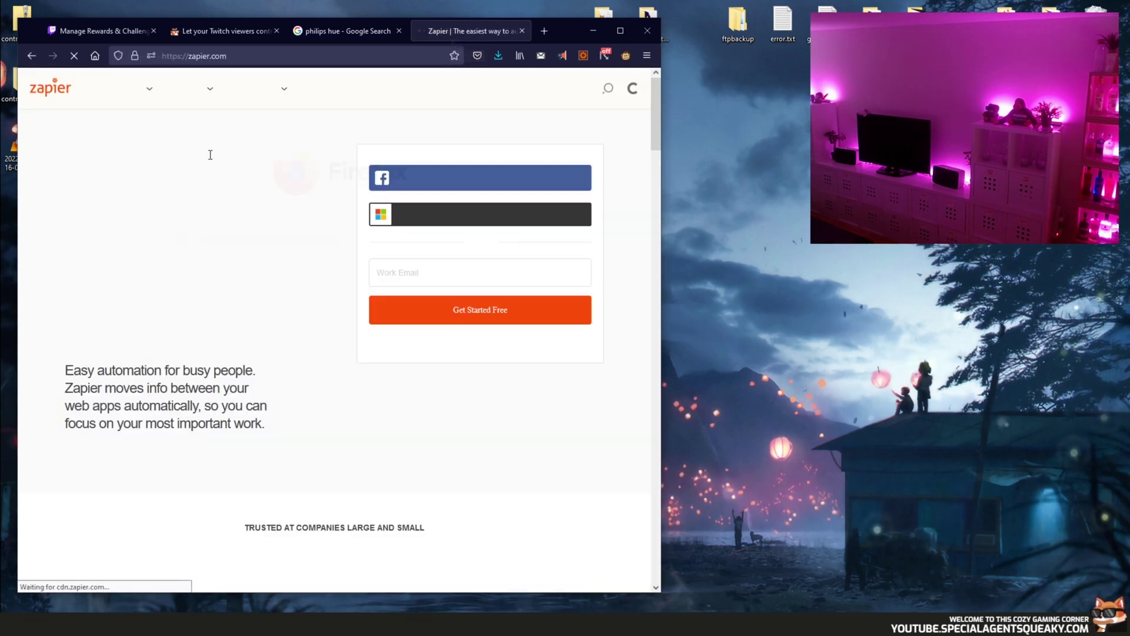
{"action": "left_click", "coordinate": [367, 55]}
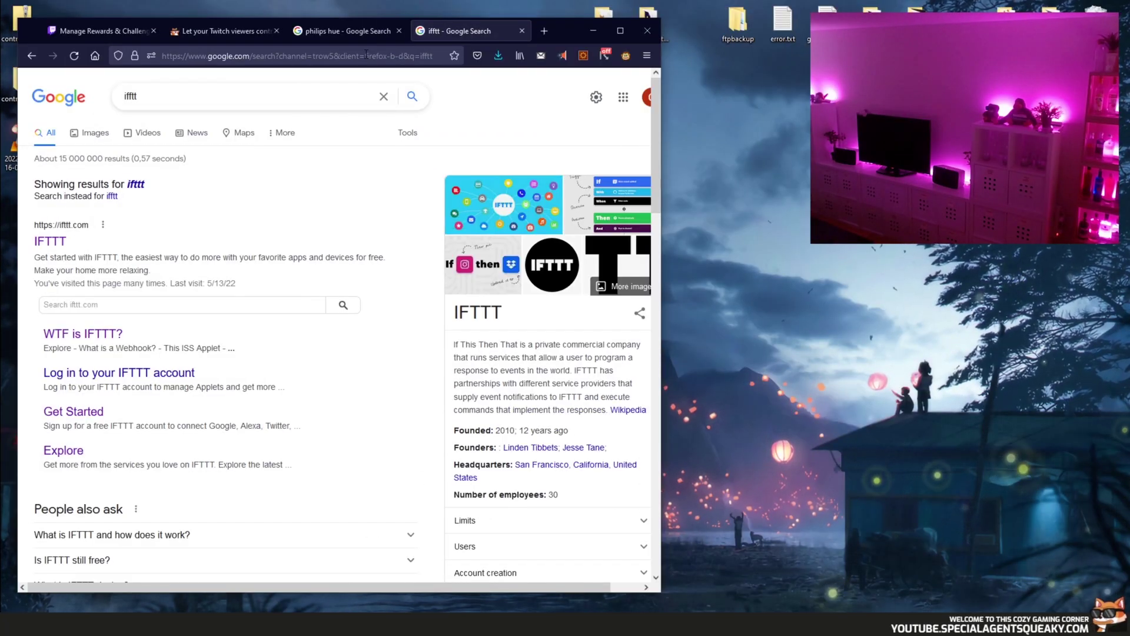
{"action": "left_click", "coordinate": [52, 243]}
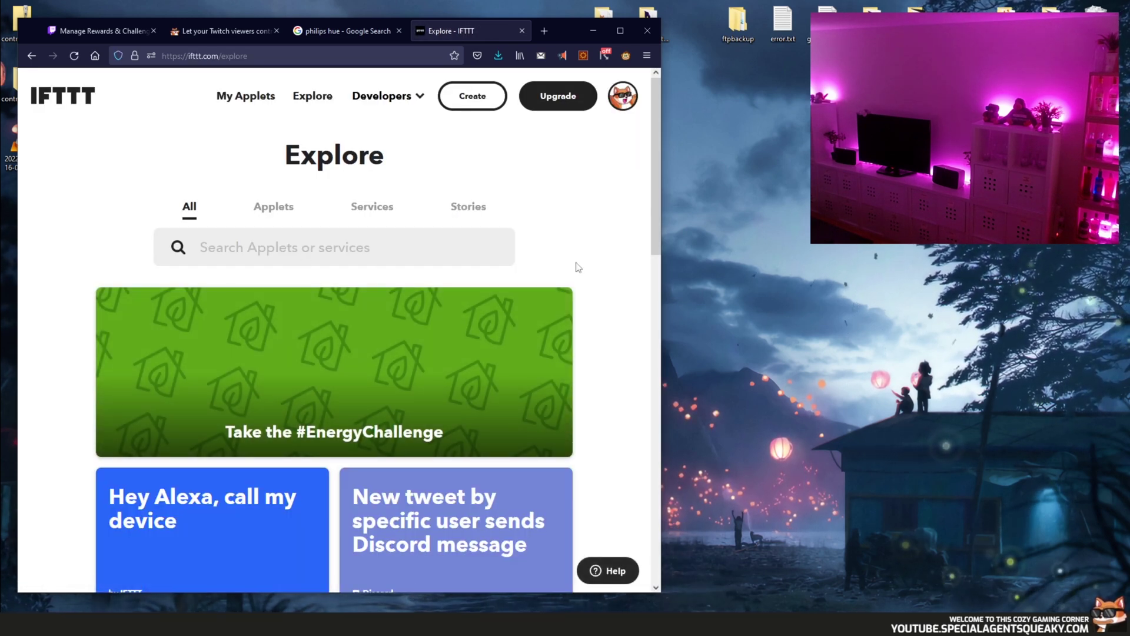
{"action": "left_click_drag", "start_coordinate": [660, 235], "coordinate": [793, 245]}
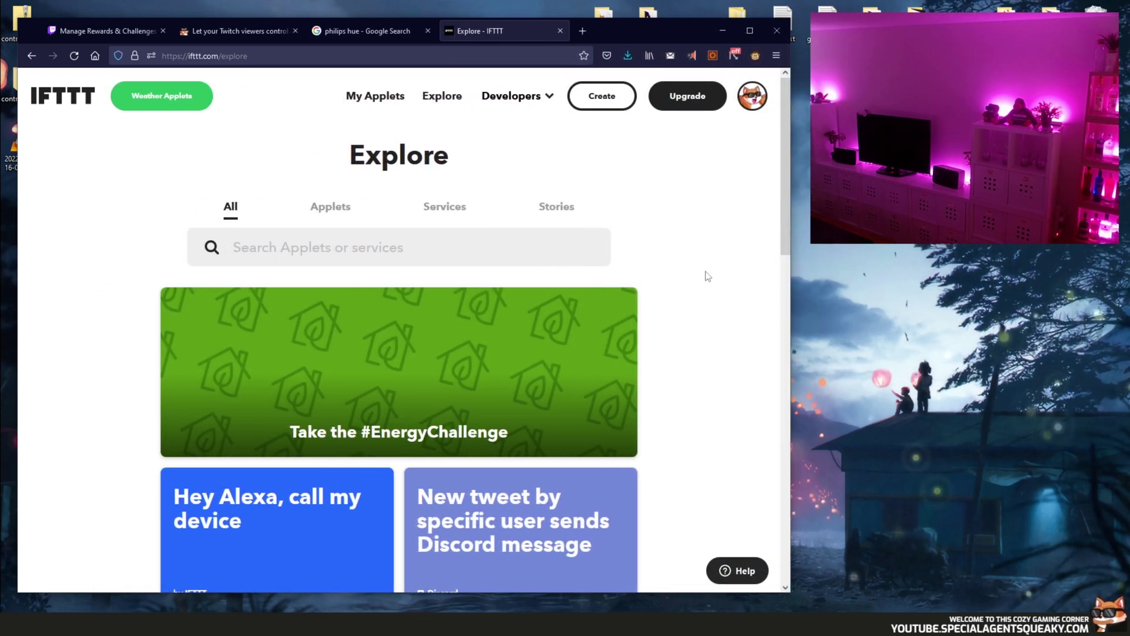
Create a new applet with a Webhooks 'Receive a web request' trigger using event name rgb
{"action": "left_click", "coordinate": [600, 97]}
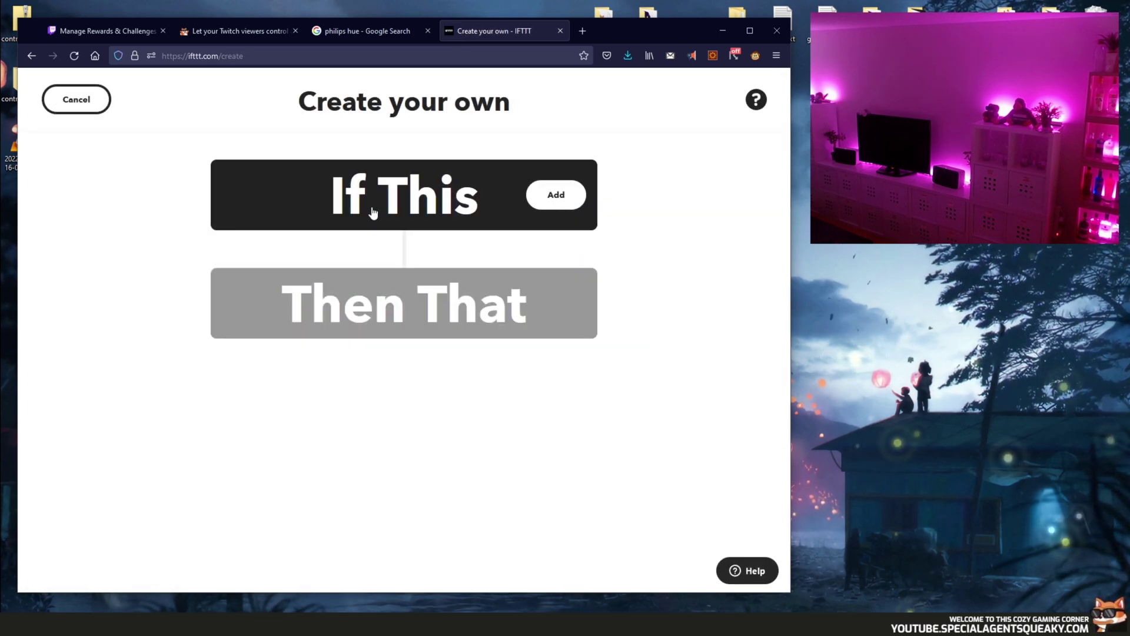
{"action": "left_click", "coordinate": [373, 212]}
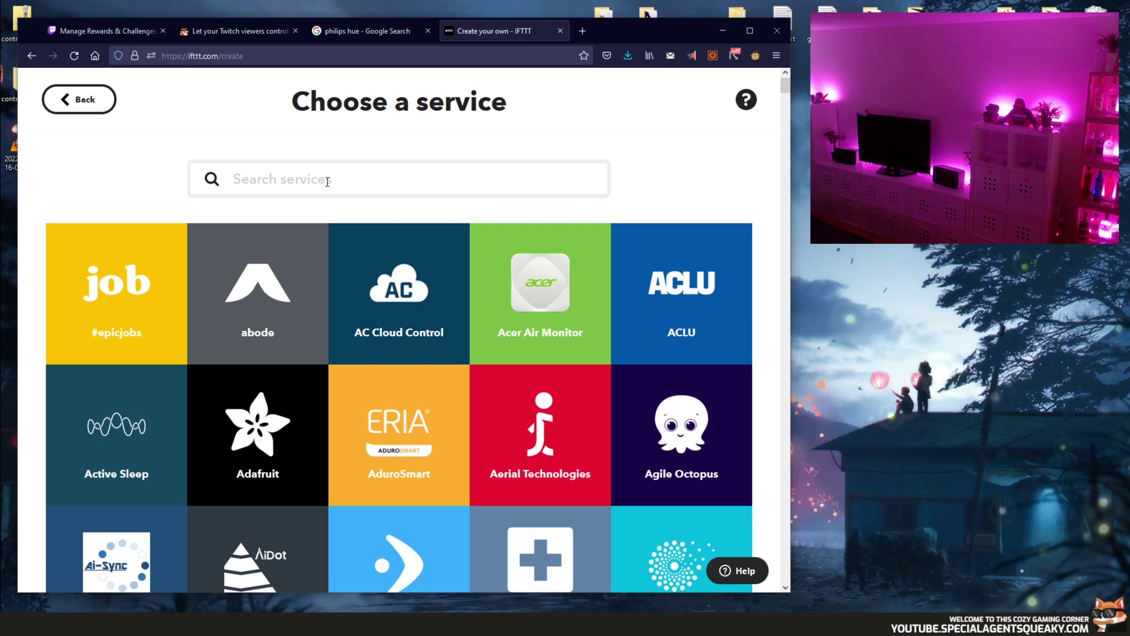
{"action": "type", "text": "web"}
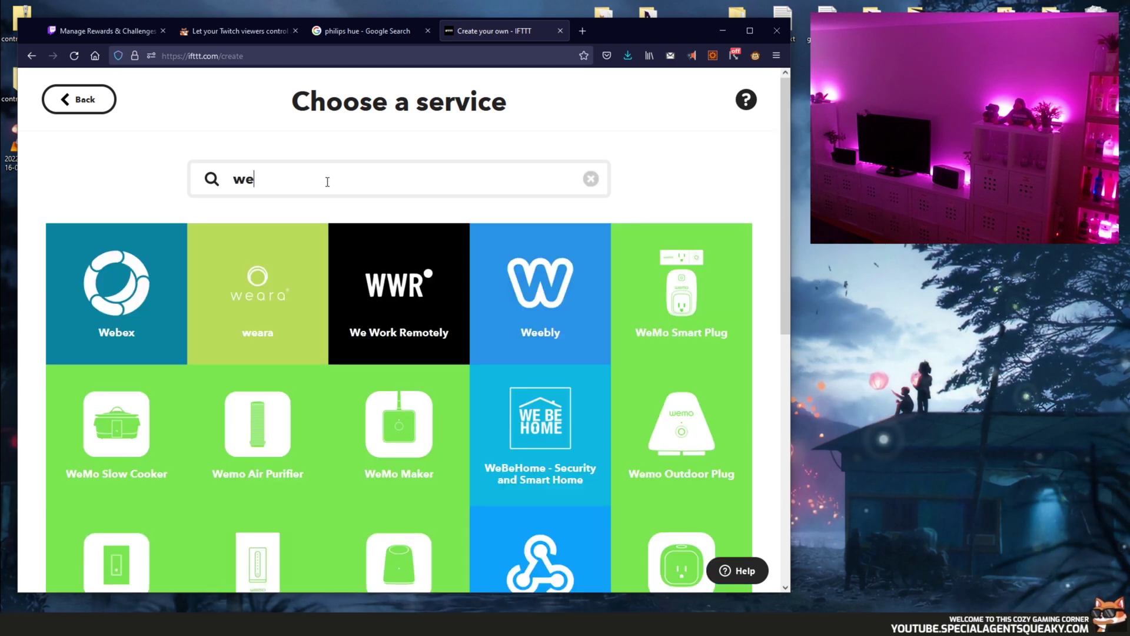
{"action": "left_click", "coordinate": [551, 330]}
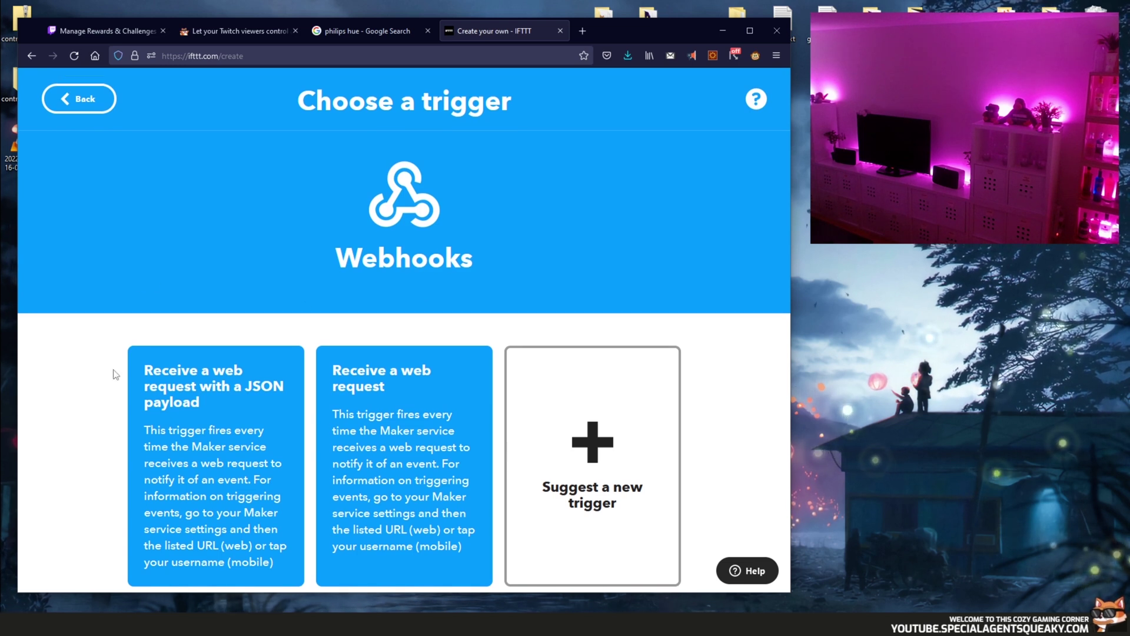
{"action": "left_click", "coordinate": [402, 398]}
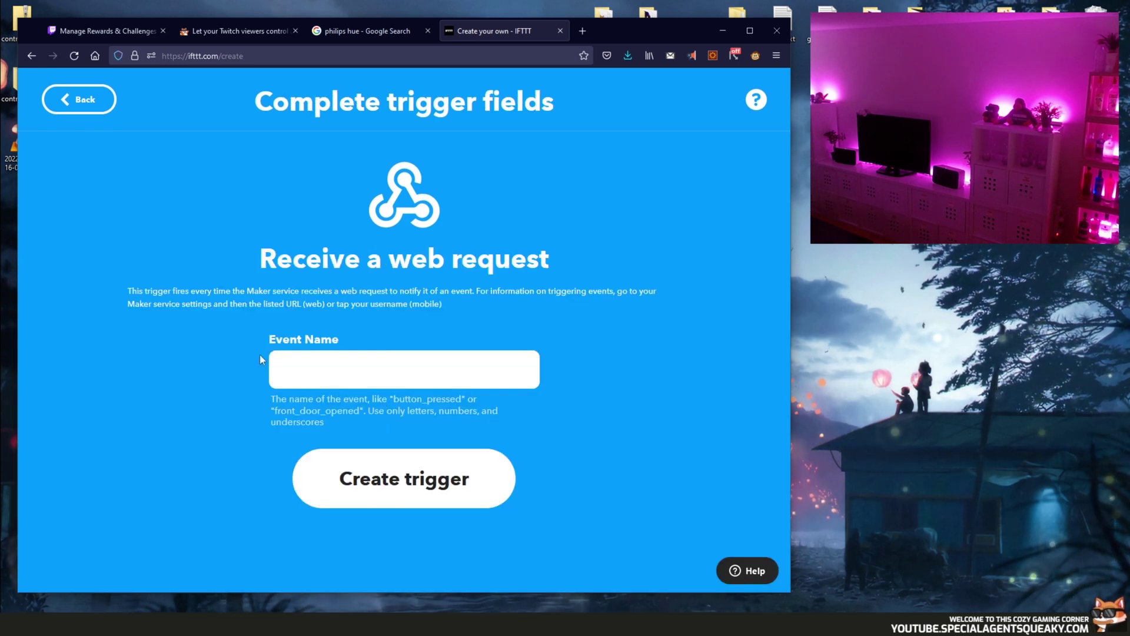
{"action": "left_click", "coordinate": [382, 361]}
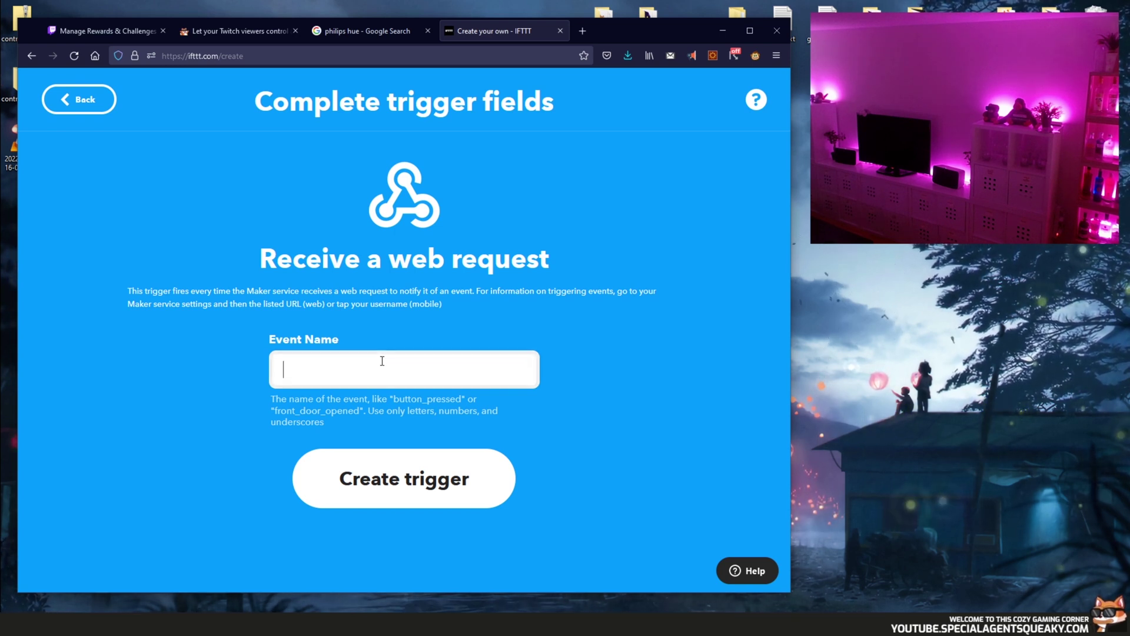
{"action": "type", "text": "rgb"}
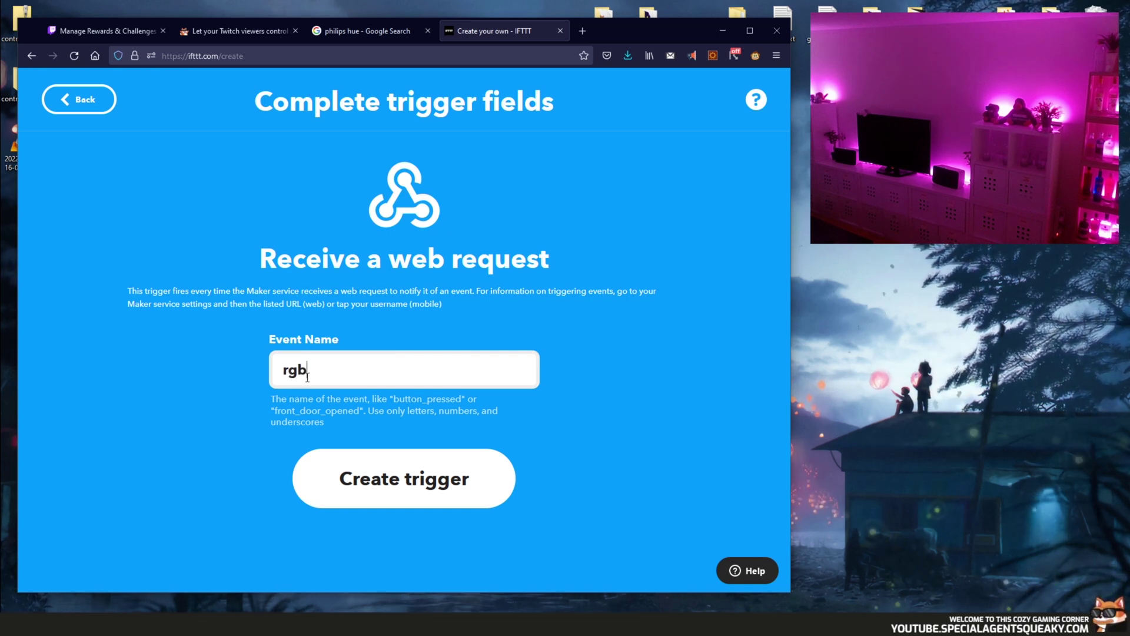
{"action": "left_click", "coordinate": [404, 497]}
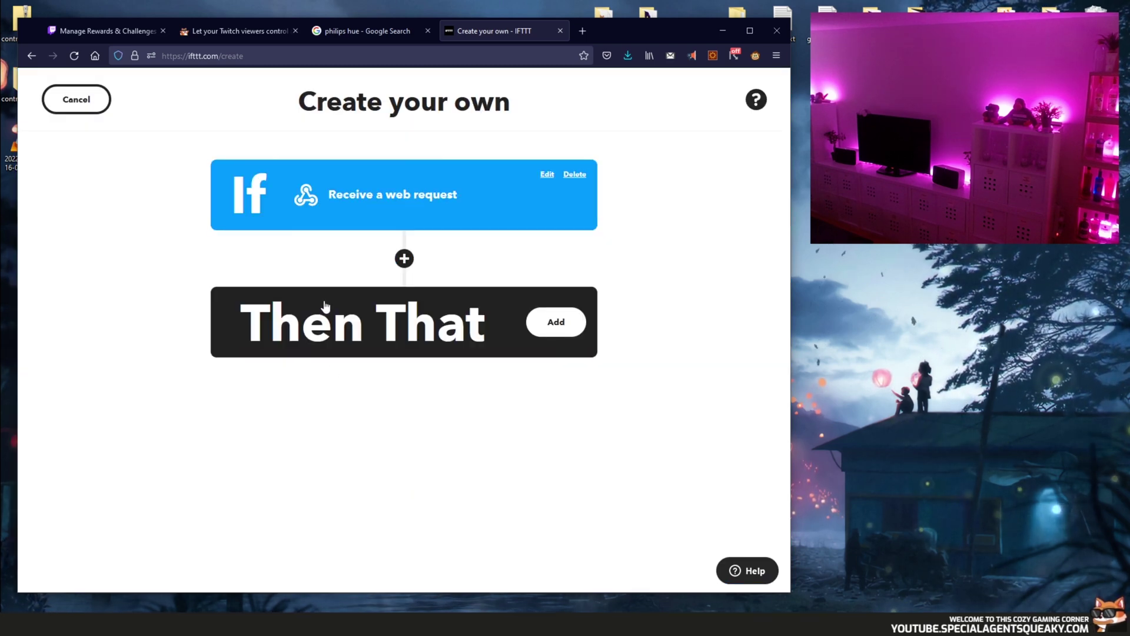
Choose Philips Hue's Change to random color as the applet's action
{"action": "left_click", "coordinate": [383, 351]}
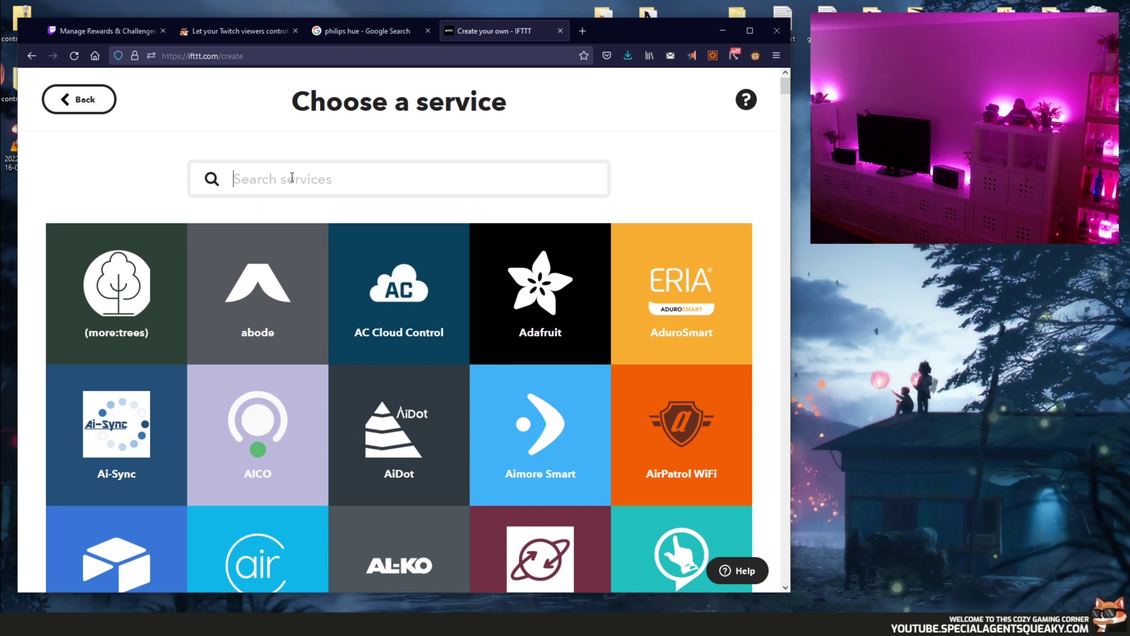
{"action": "type", "text": "hue"}
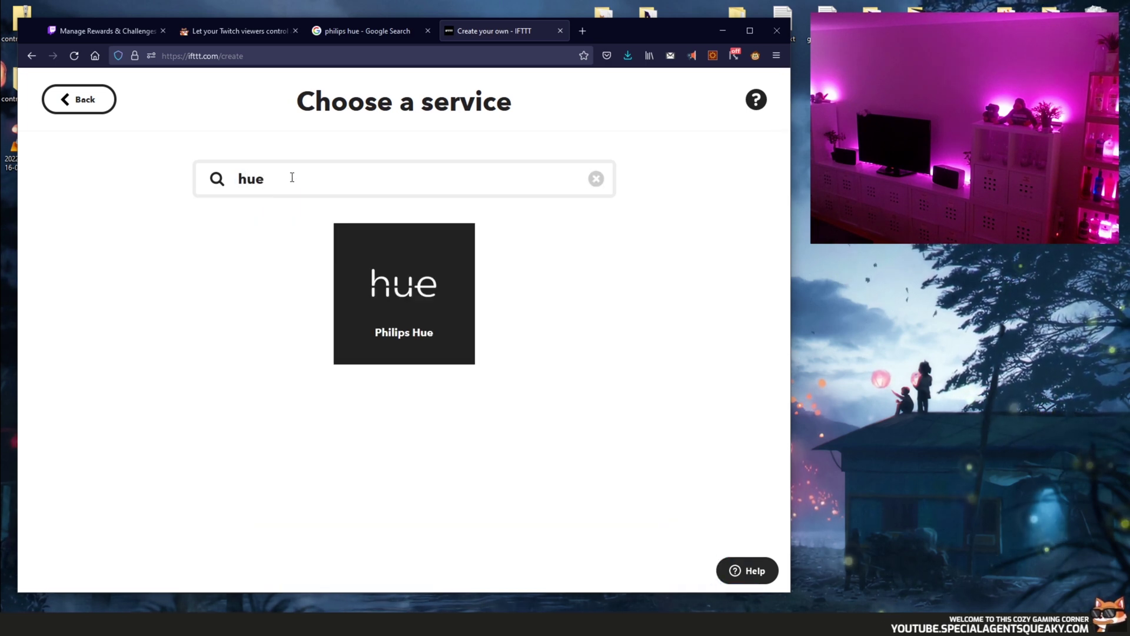
{"action": "left_click", "coordinate": [381, 264]}
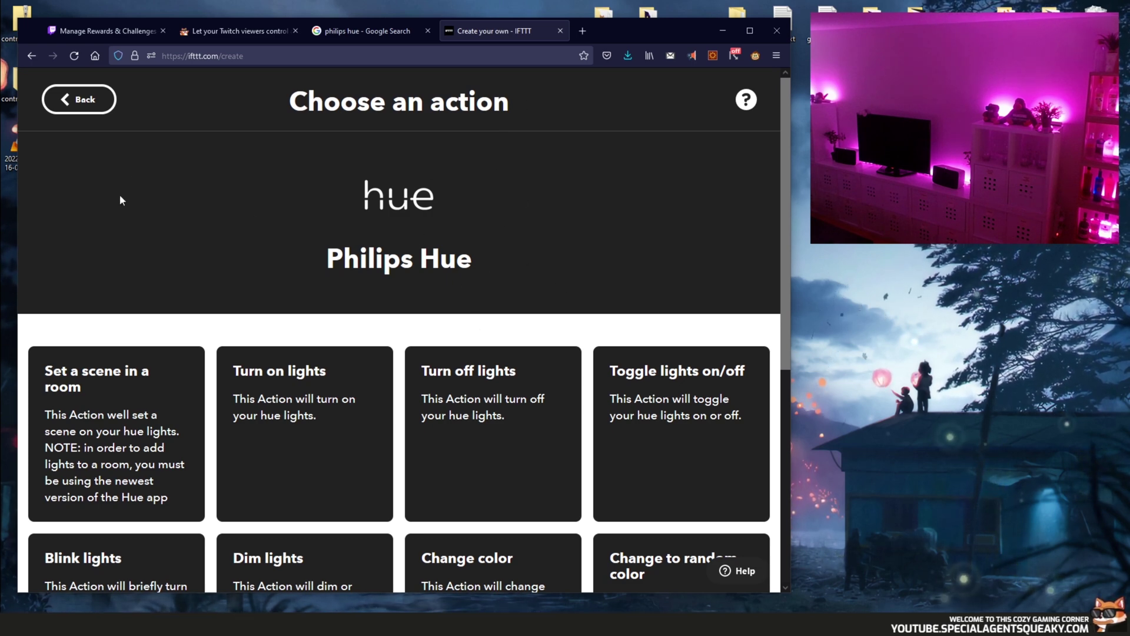
{"action": "scroll", "coordinate": [471, 294], "scroll_direction": "down", "scroll_amount": 3}
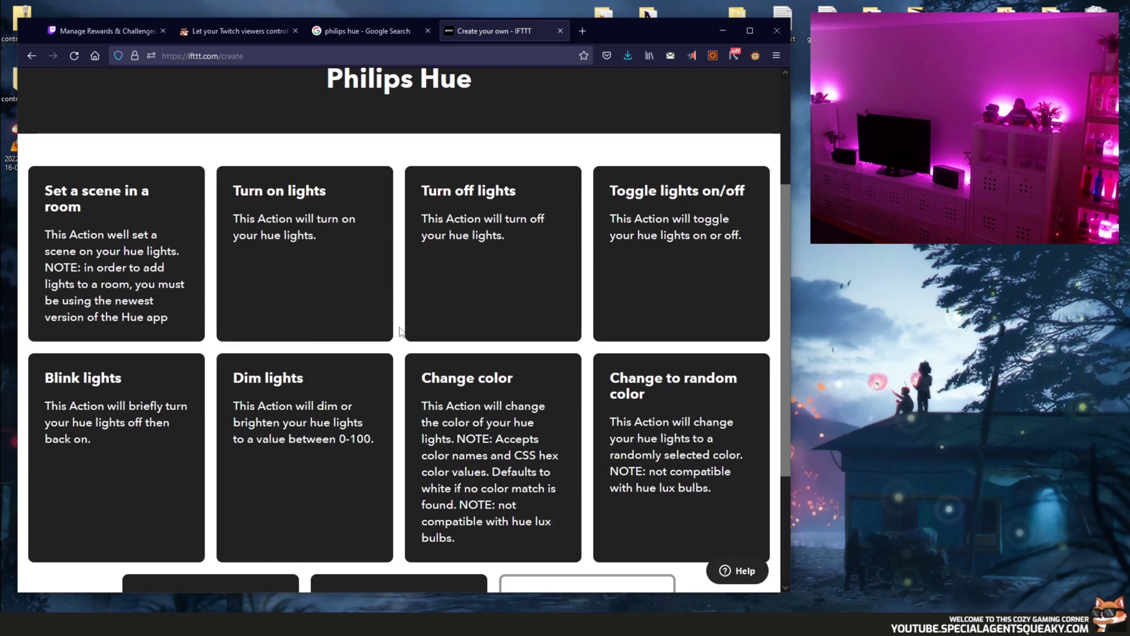
{"action": "scroll", "coordinate": [399, 328], "scroll_direction": "up", "scroll_amount": 3}
{"action": "scroll", "coordinate": [399, 328], "scroll_direction": "down", "scroll_amount": 3}
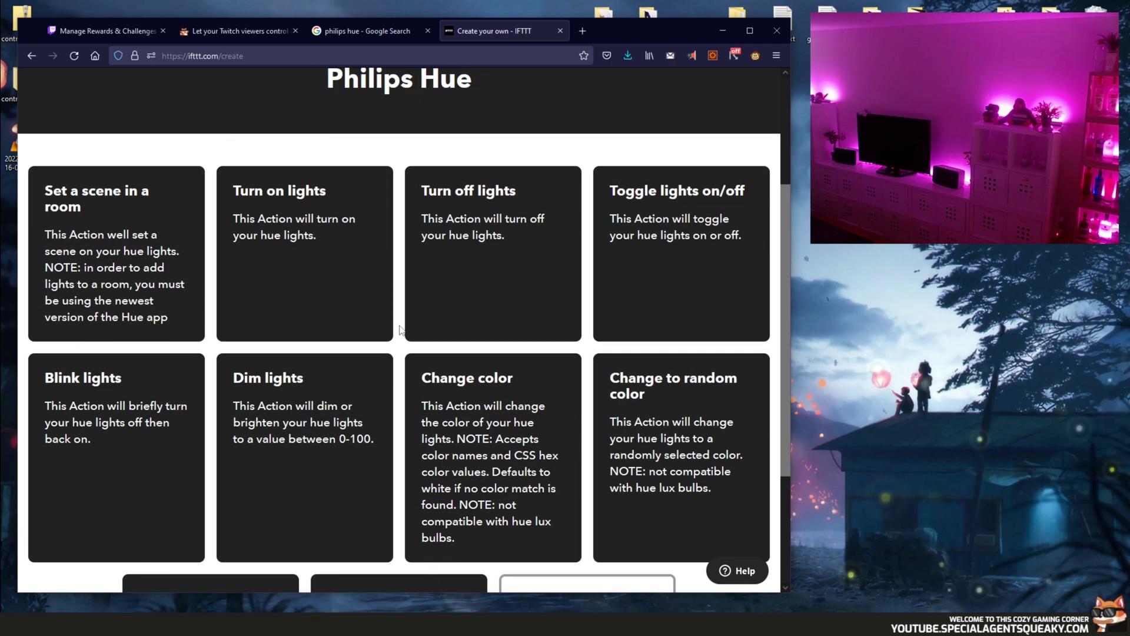
{"action": "scroll", "coordinate": [400, 329], "scroll_direction": "down", "scroll_amount": 2}
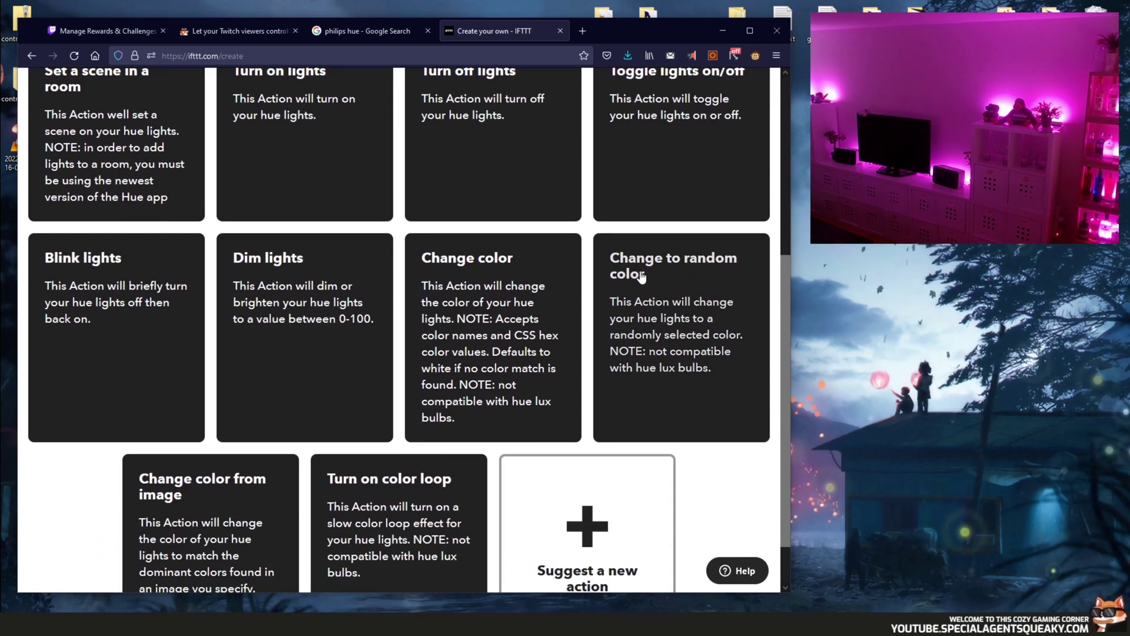
{"action": "left_click", "coordinate": [642, 276]}
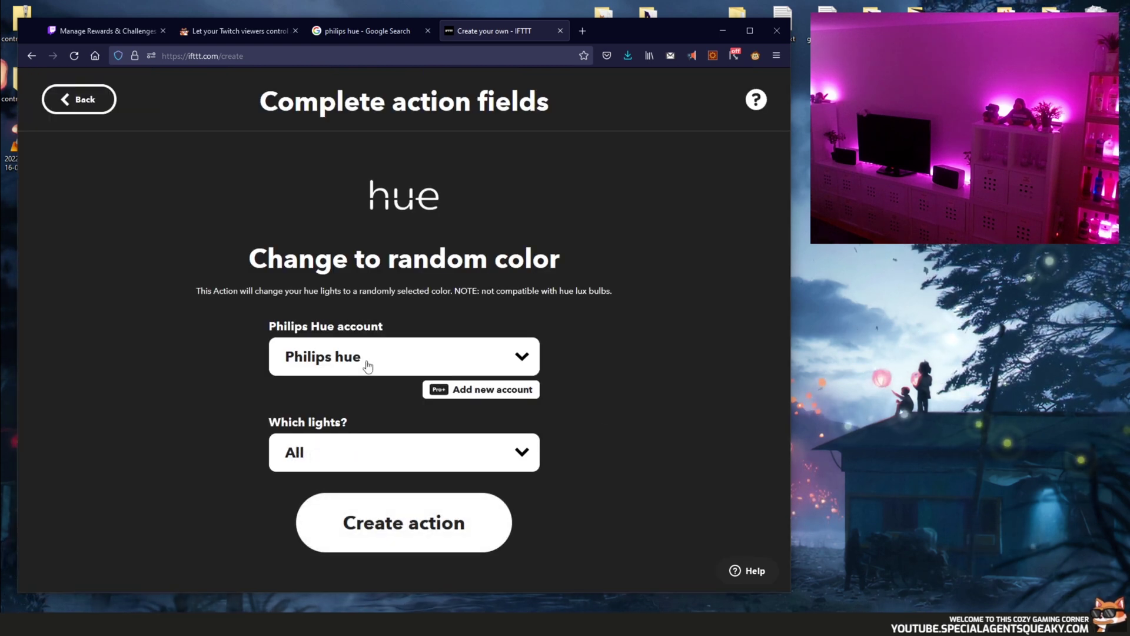
Target the room tv lights on the Philips hue account, then finish the applet and go back
{"action": "left_click", "coordinate": [353, 365]}
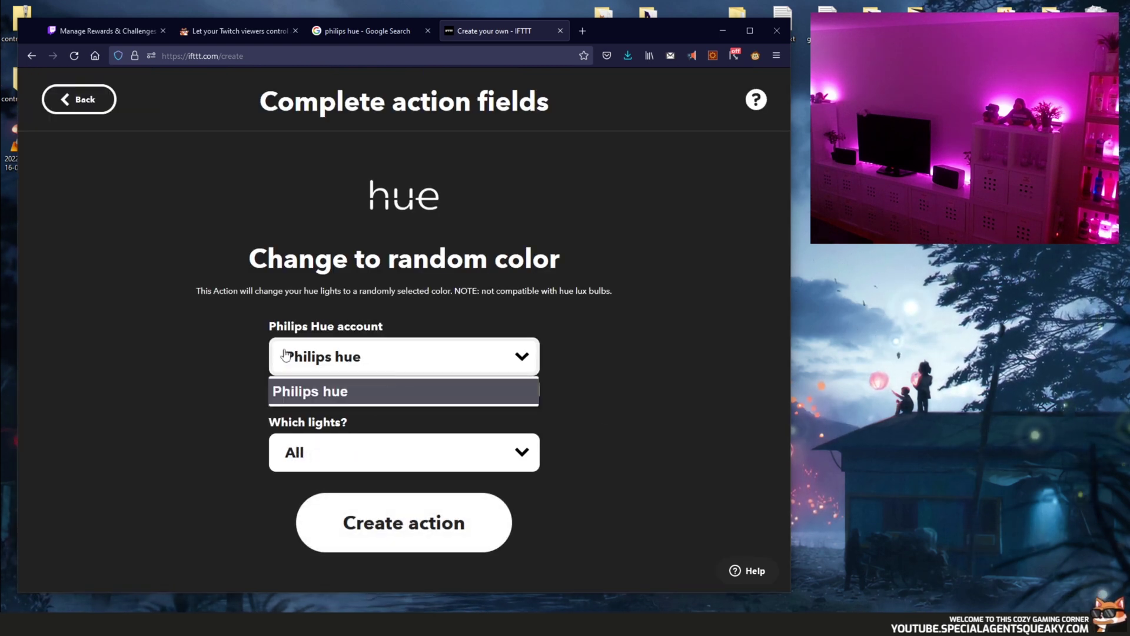
{"action": "left_click", "coordinate": [322, 391]}
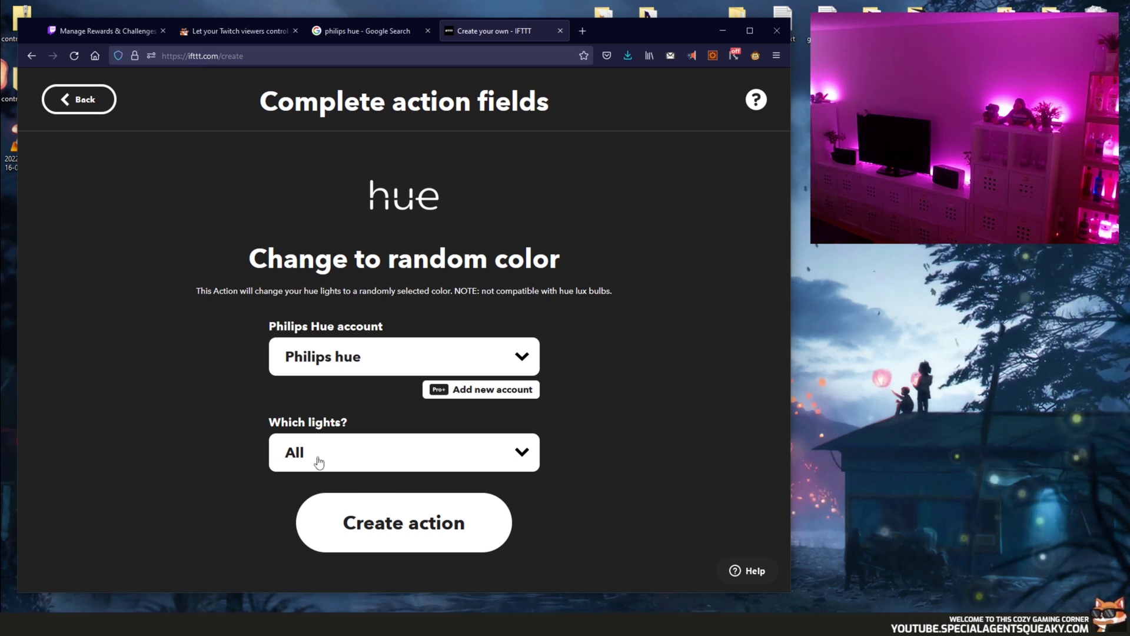
{"action": "left_click", "coordinate": [319, 462]}
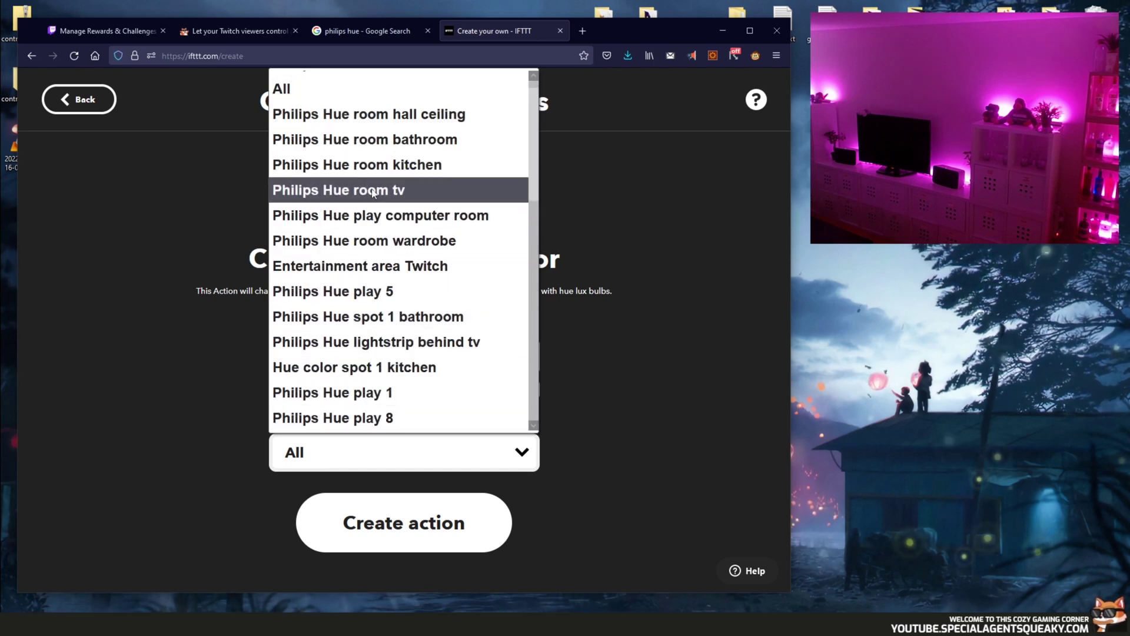
{"action": "left_click", "coordinate": [354, 190]}
{"action": "left_click", "coordinate": [380, 537]}
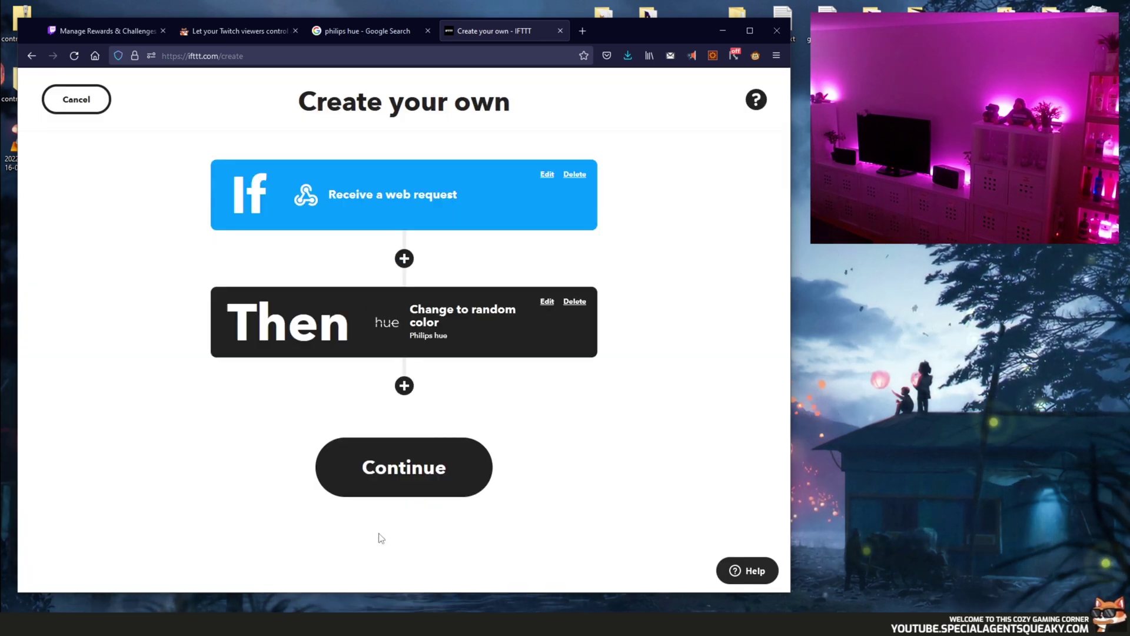
{"action": "left_click", "coordinate": [393, 481]}
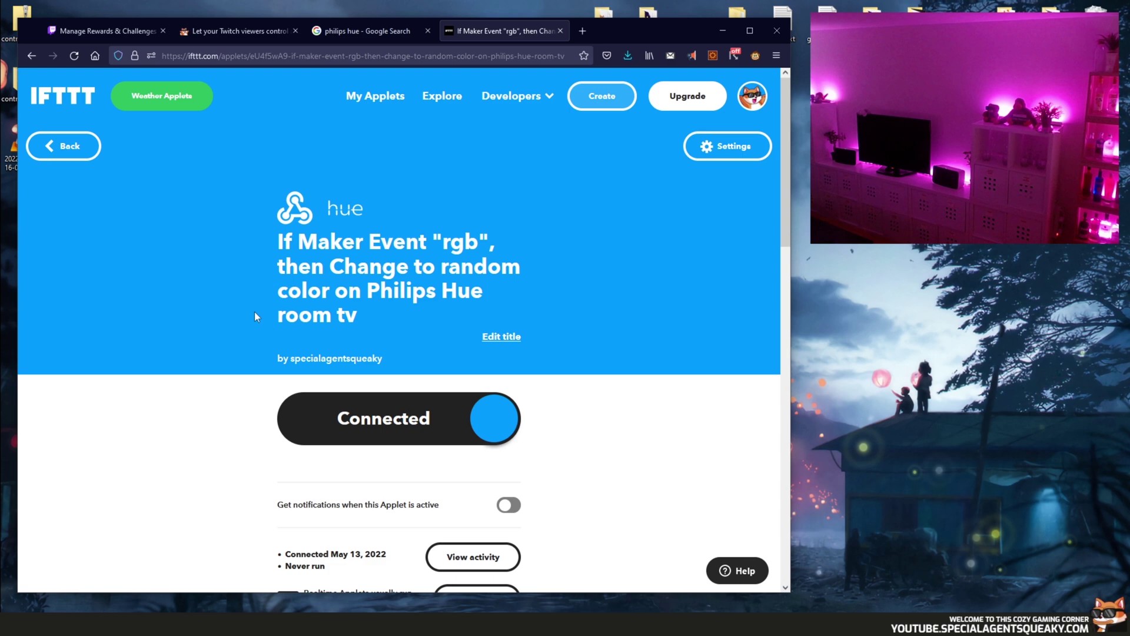
{"action": "left_click", "coordinate": [68, 155]}
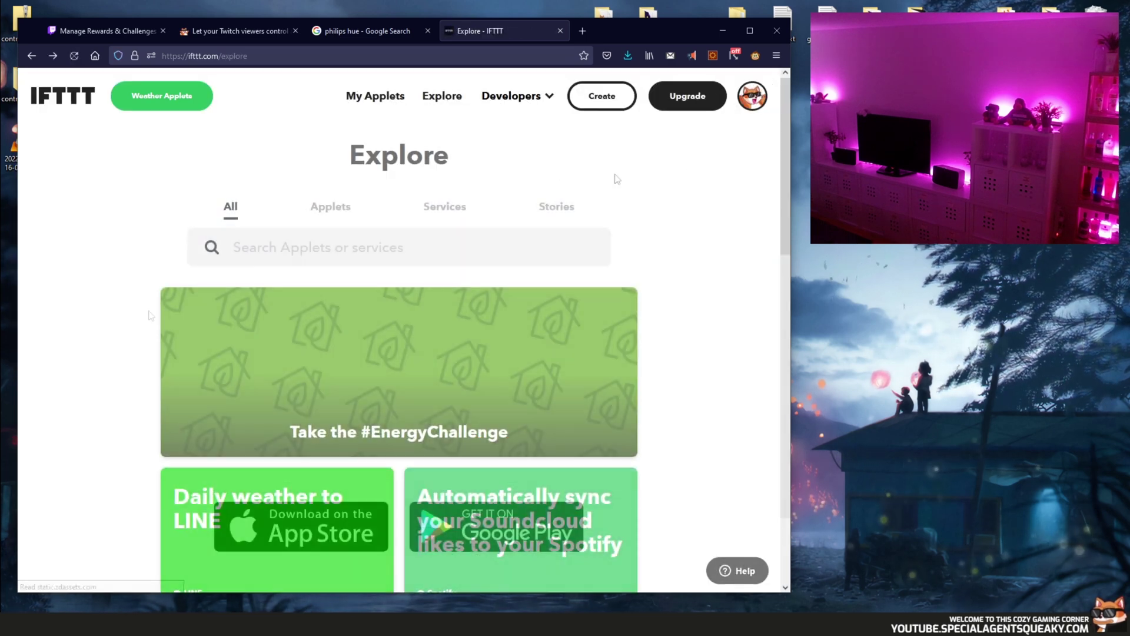
Go to My services > Webhooks and open its Documentation page with the trigger URL and key
{"action": "left_click", "coordinate": [752, 95]}
{"action": "left_click", "coordinate": [699, 175]}
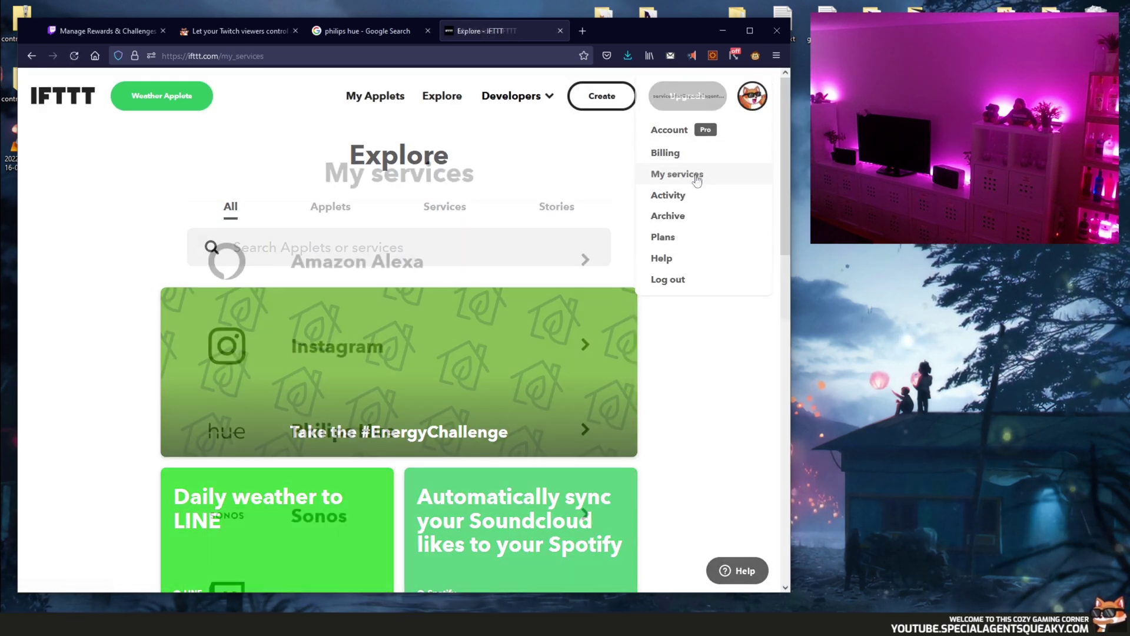
{"action": "scroll", "coordinate": [392, 412], "scroll_direction": "down", "scroll_amount": 5}
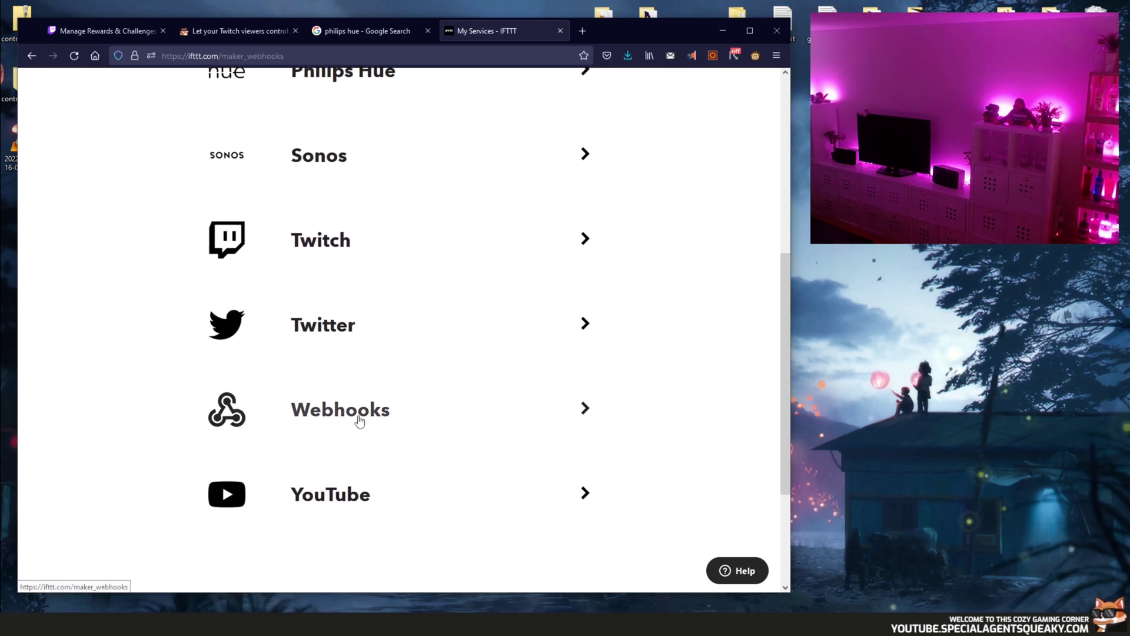
{"action": "left_click", "coordinate": [358, 419]}
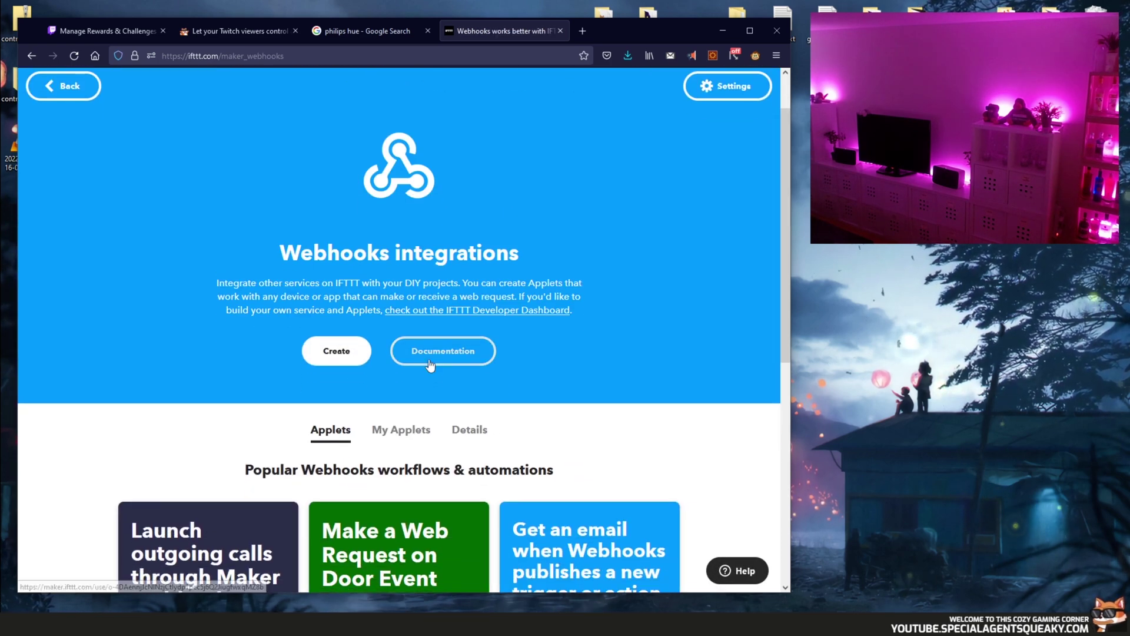
{"action": "left_click", "coordinate": [435, 364]}
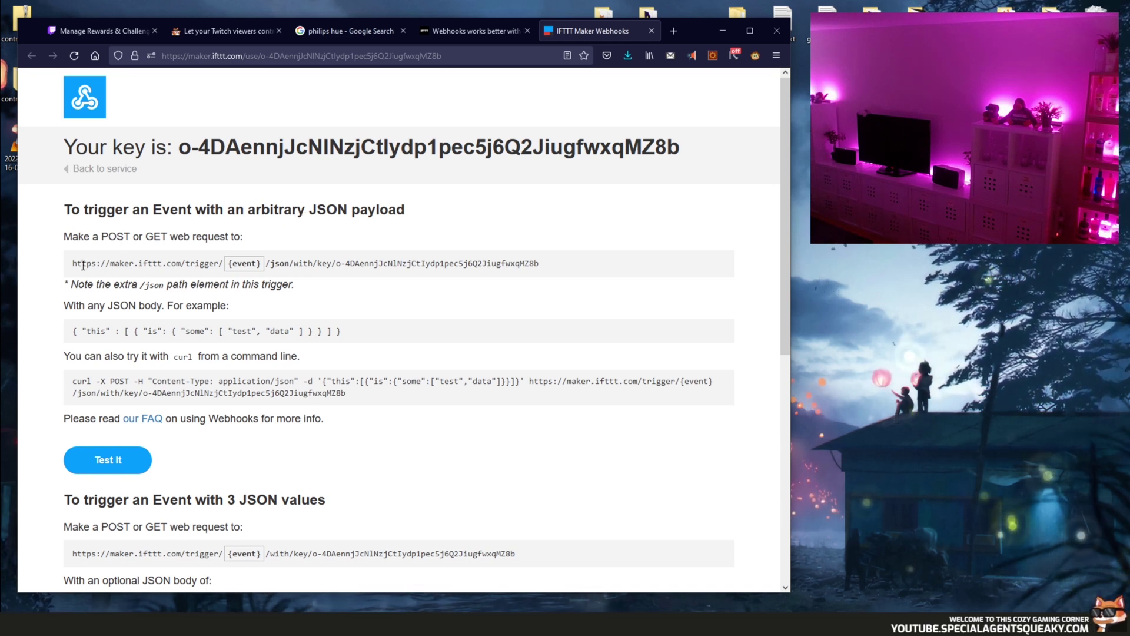
Replace the {event} placeholder with rgb and select the full trigger URL
{"action": "triple_click", "coordinate": [247, 264]}
{"action": "left_click", "coordinate": [275, 299]}
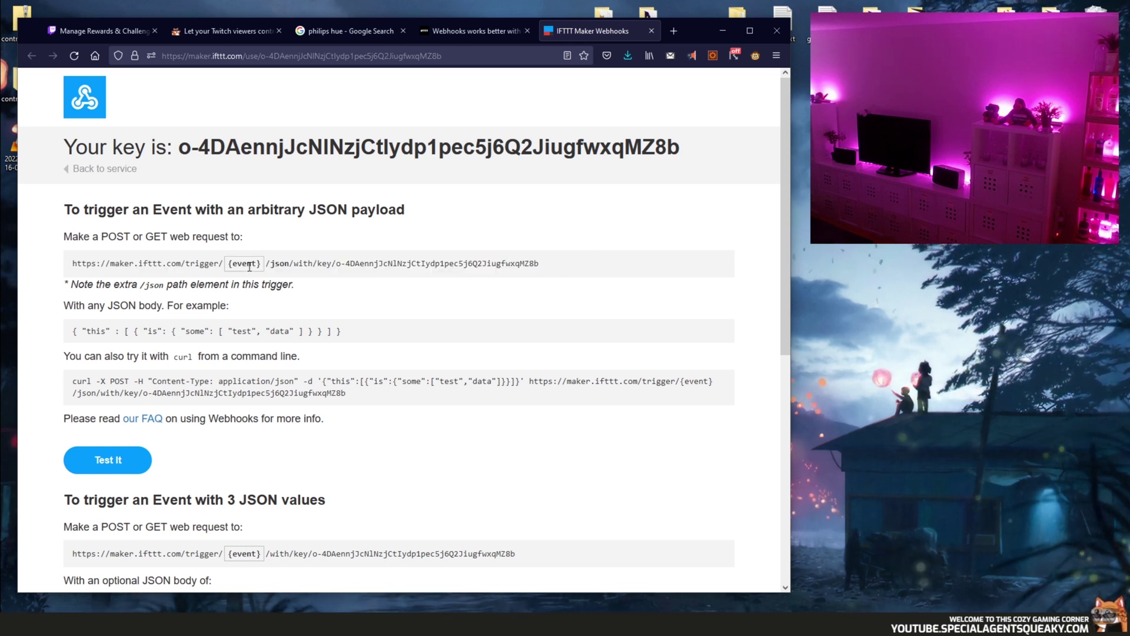
{"action": "left_click", "coordinate": [248, 264]}
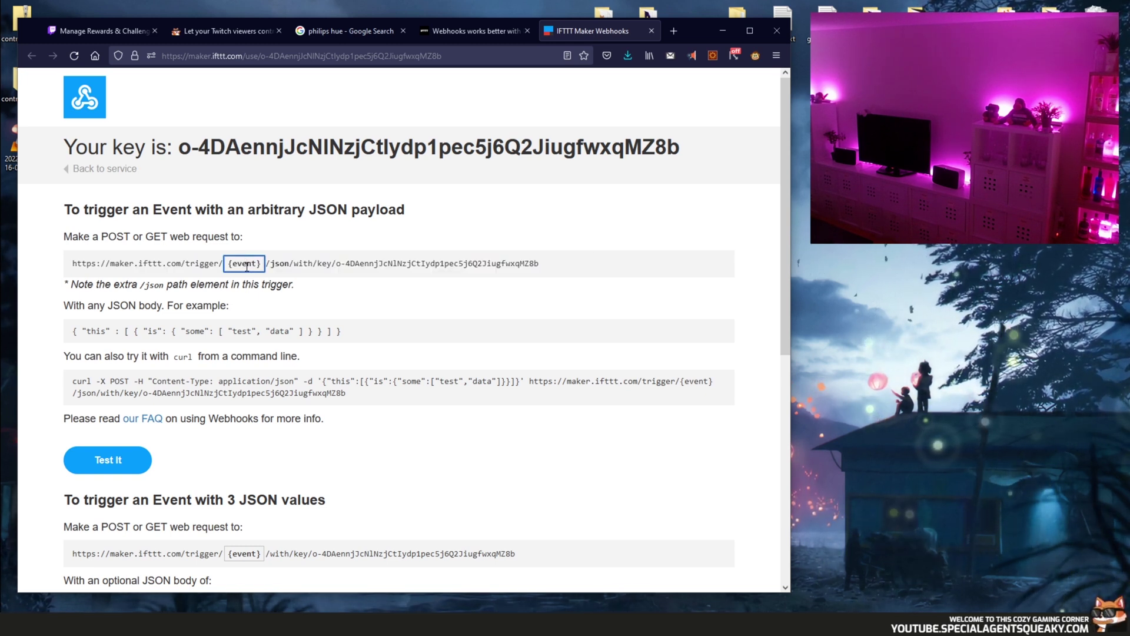
{"action": "key", "text": "ctrl+a"}
{"action": "type", "text": "rgb"}
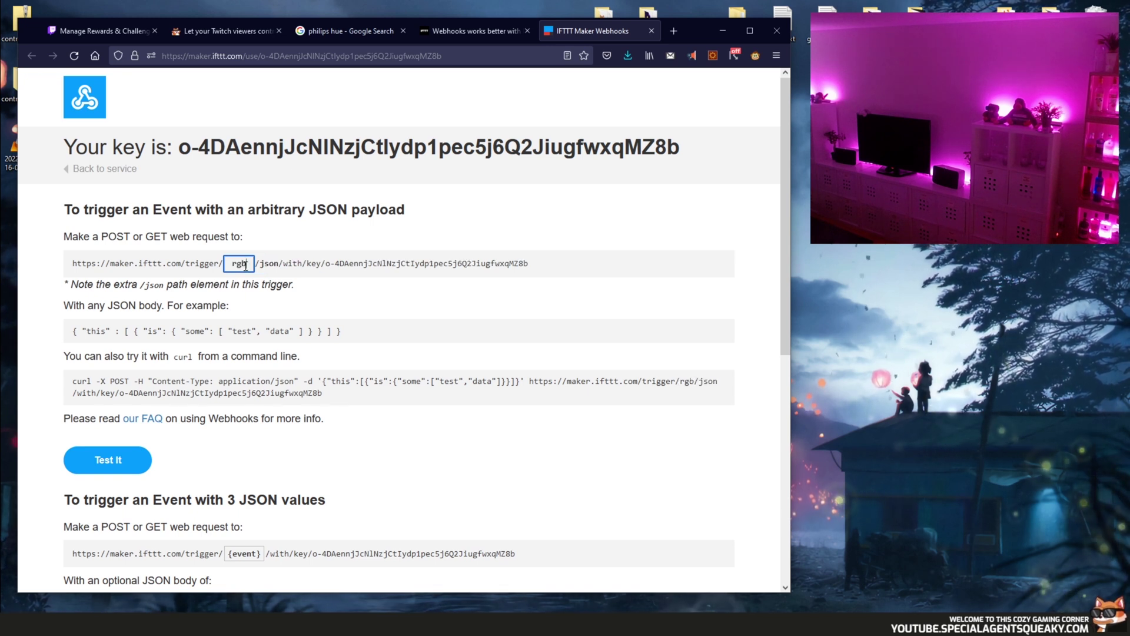
{"action": "left_click_drag", "start_coordinate": [532, 266], "coordinate": [71, 264]}
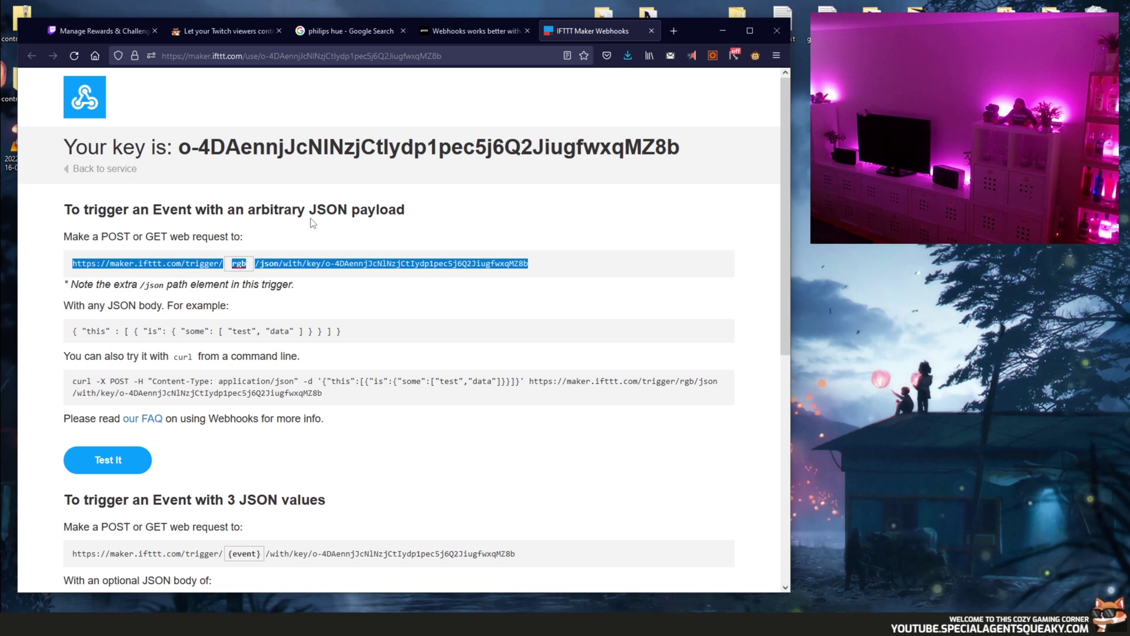
Load the trigger URL in a new tab to fire the rgb event, then fire it again
{"action": "left_click", "coordinate": [674, 32]}
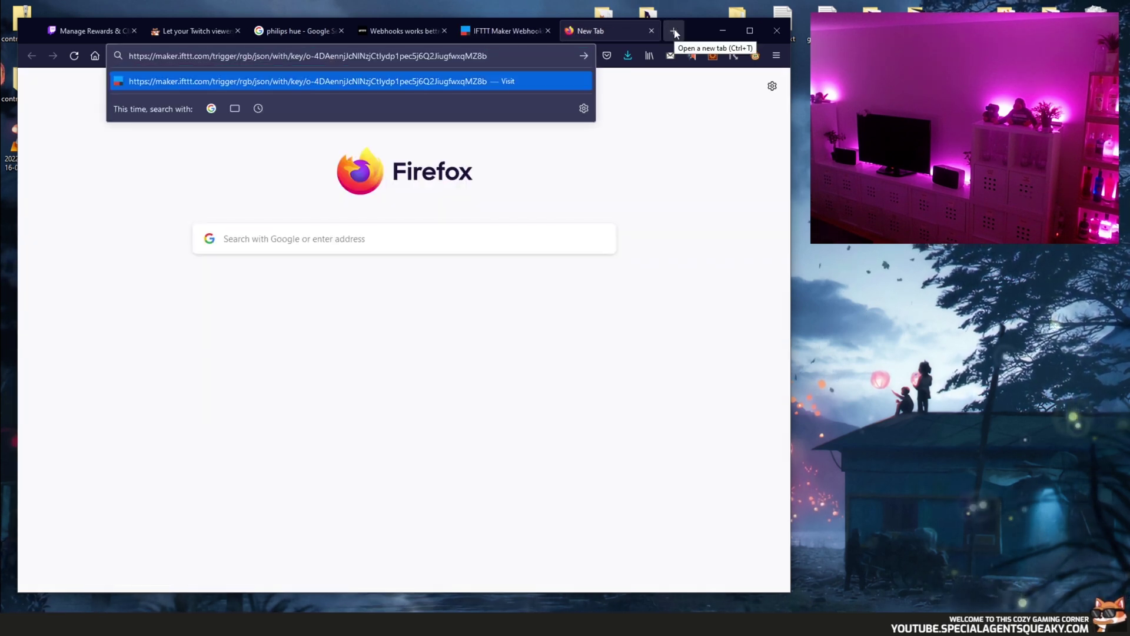
{"action": "key", "text": "Return"}
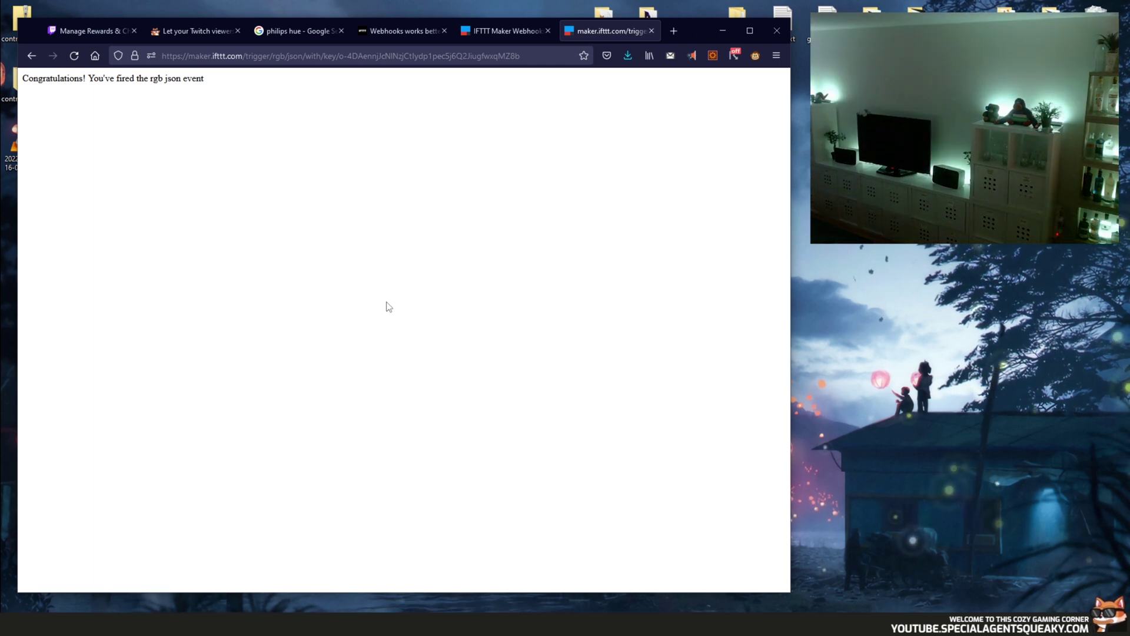
{"action": "left_click", "coordinate": [73, 55]}
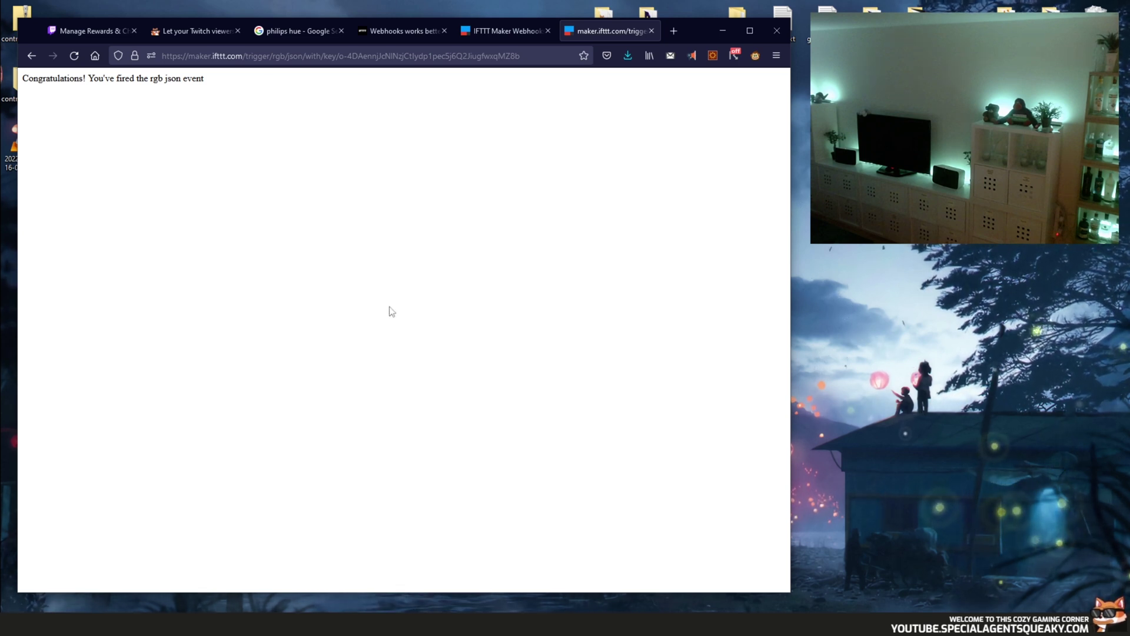
Switch to the Channel Points controller guide tab and skim down the page
{"action": "left_click", "coordinate": [182, 39]}
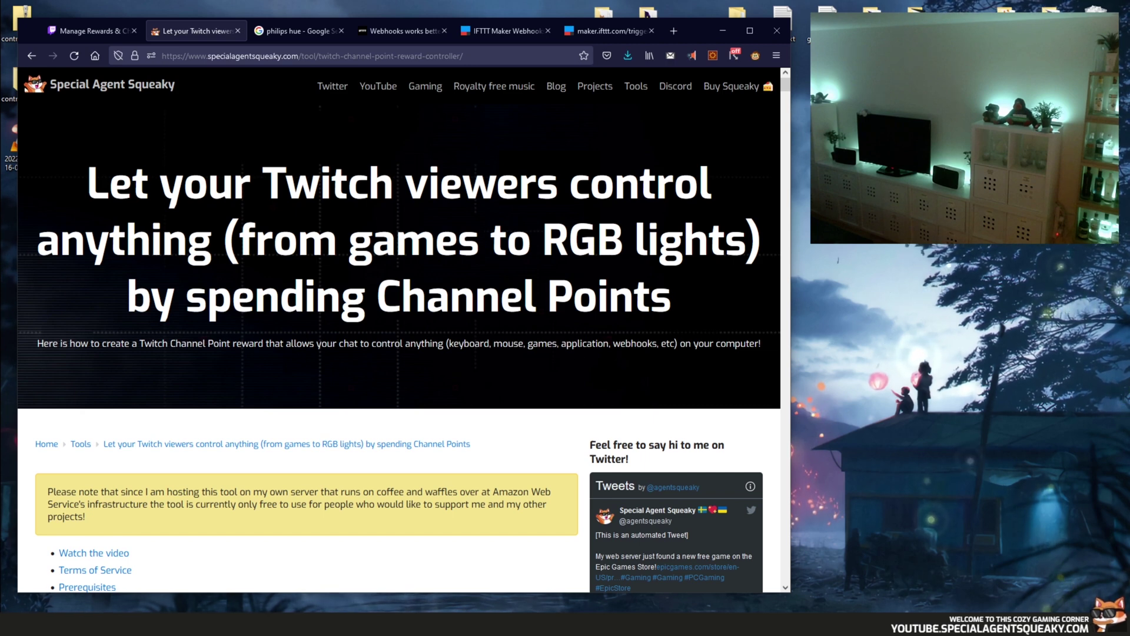
{"action": "scroll", "coordinate": [358, 318], "scroll_direction": "down", "scroll_amount": 1}
{"action": "scroll", "coordinate": [358, 317], "scroll_direction": "up", "scroll_amount": 1}
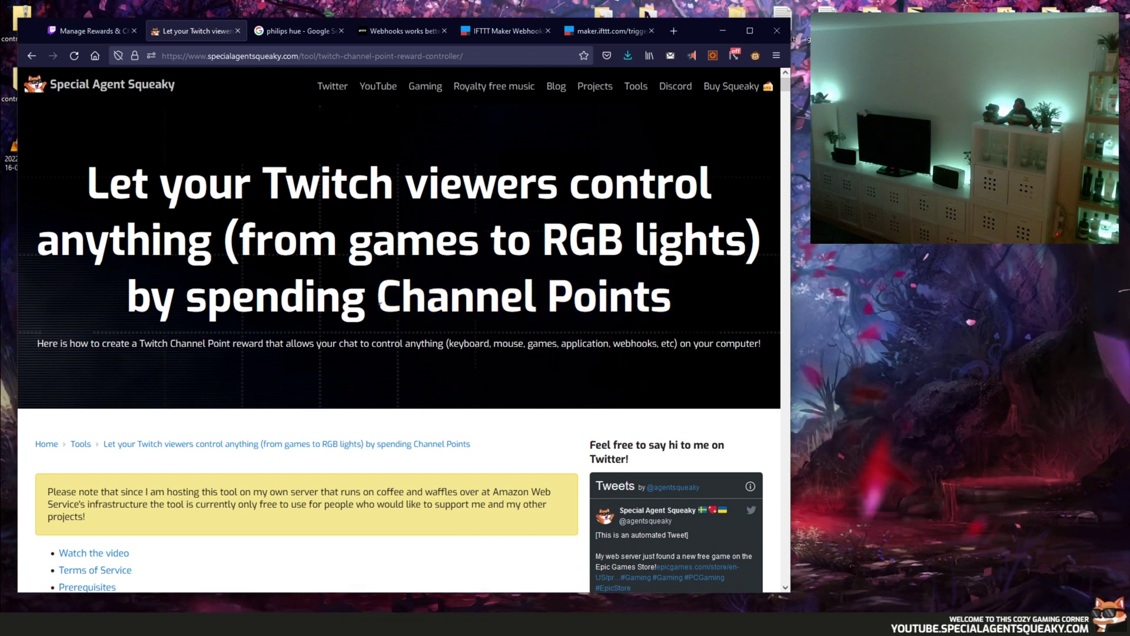
{"action": "scroll", "coordinate": [385, 309], "scroll_direction": "down", "scroll_amount": 3}
{"action": "scroll", "coordinate": [420, 449], "scroll_direction": "up", "scroll_amount": 3}
{"action": "scroll", "coordinate": [511, 351], "scroll_direction": "down", "scroll_amount": 10}
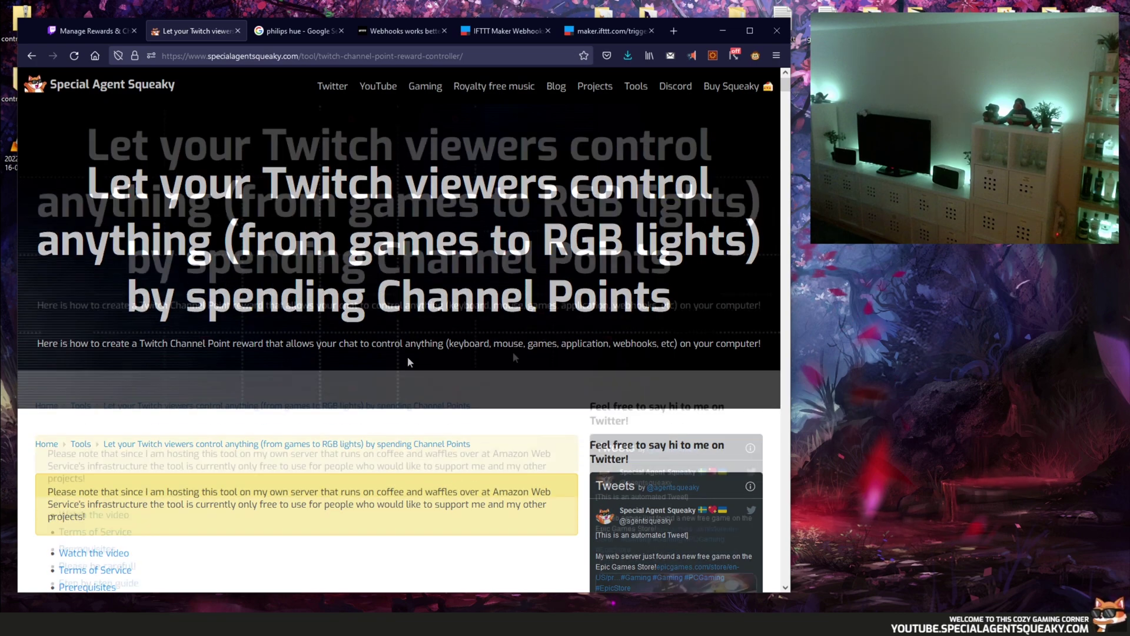
{"action": "scroll", "coordinate": [476, 386], "scroll_direction": "down", "scroll_amount": 6}
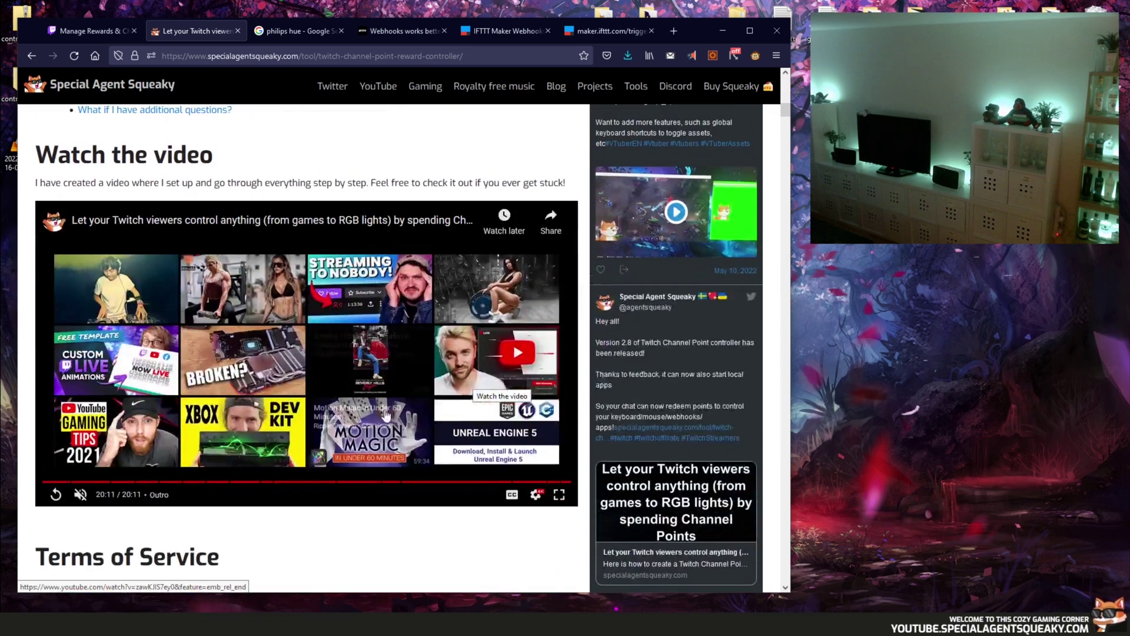
Play the walkthrough video briefly, then scroll to Step 1 - Download the controller software
{"action": "left_click", "coordinate": [46, 501]}
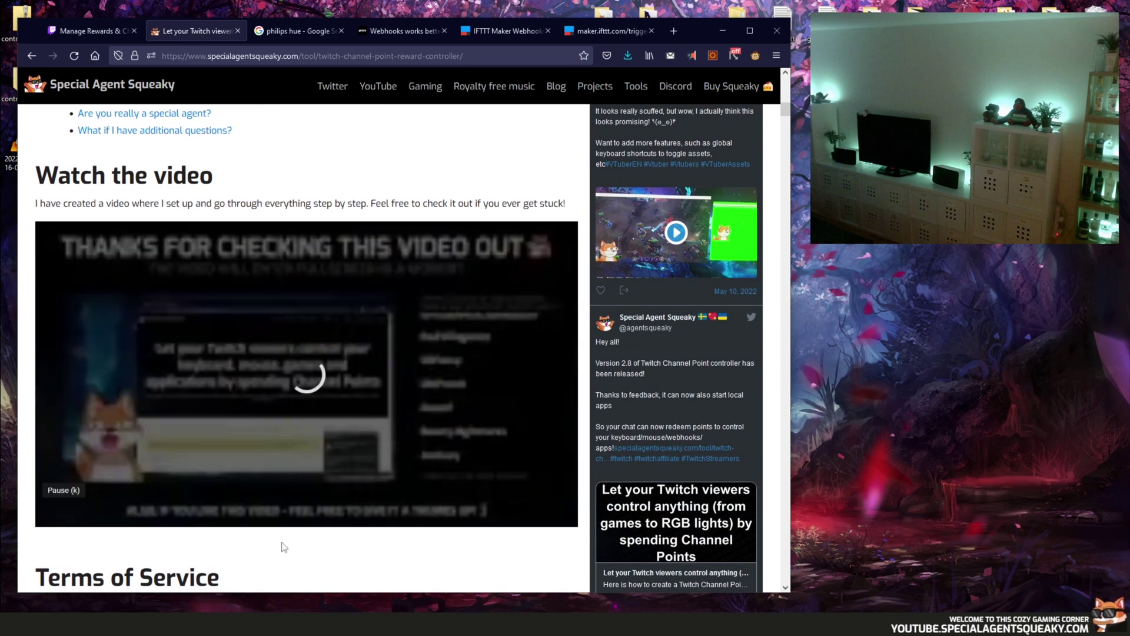
{"action": "scroll", "coordinate": [282, 543], "scroll_direction": "down", "scroll_amount": 1}
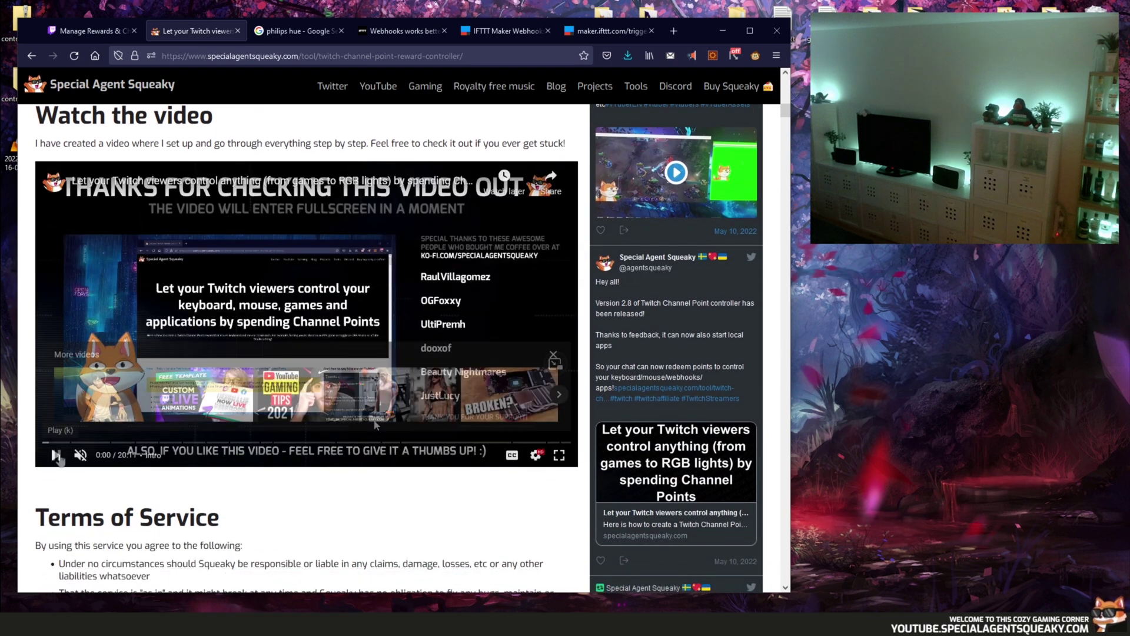
{"action": "scroll", "coordinate": [306, 501], "scroll_direction": "up", "scroll_amount": 4}
{"action": "scroll", "coordinate": [306, 493], "scroll_direction": "up", "scroll_amount": 13}
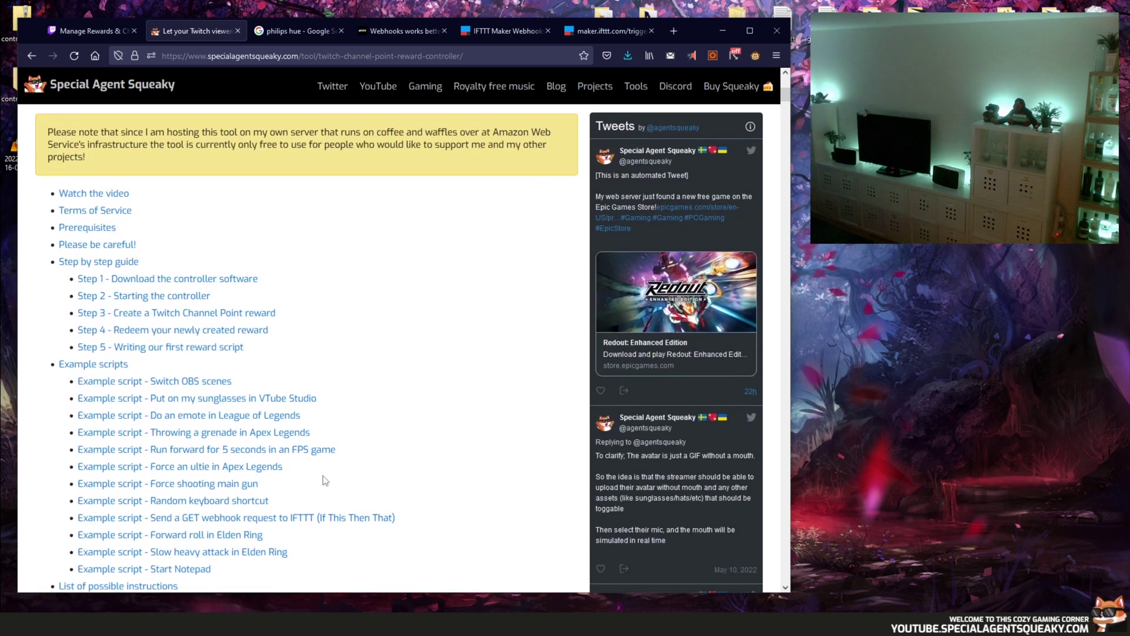
{"action": "scroll", "coordinate": [323, 475], "scroll_direction": "down", "scroll_amount": 7}
{"action": "scroll", "coordinate": [338, 470], "scroll_direction": "down", "scroll_amount": 15}
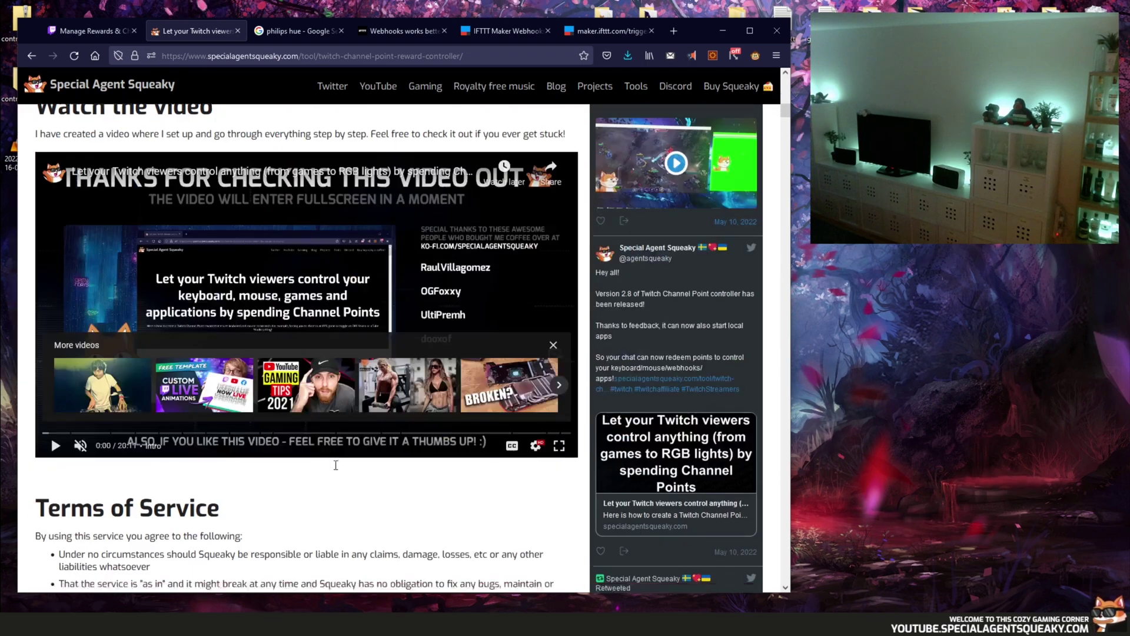
{"action": "scroll", "coordinate": [185, 442], "scroll_direction": "down", "scroll_amount": 6}
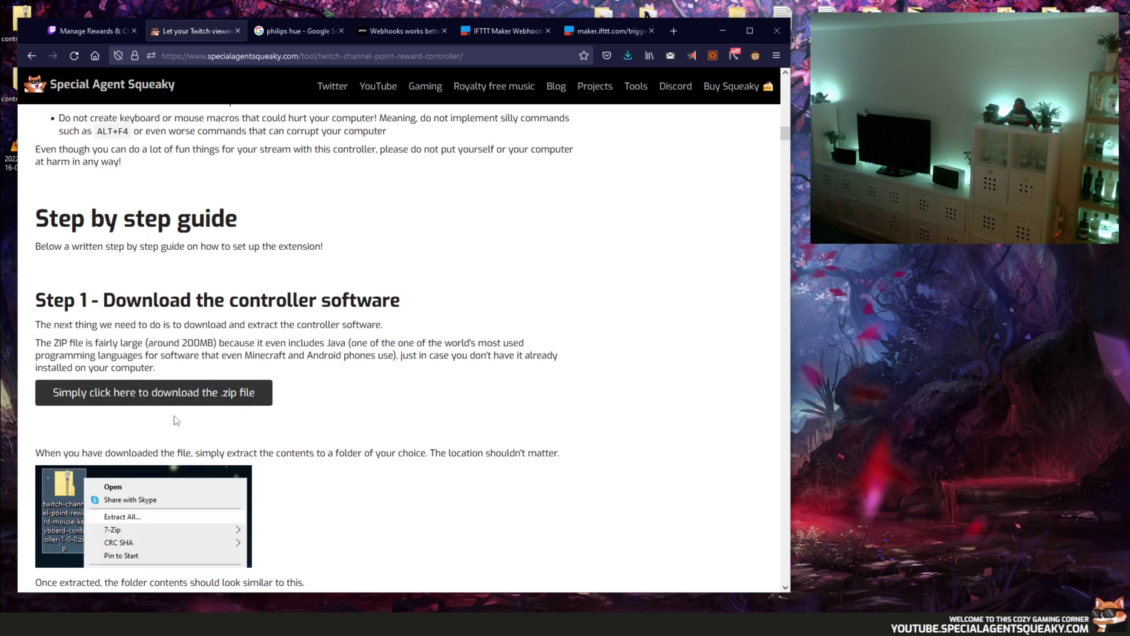
Open the extracted controller-2.8 folder and run right_click_run_as_admin.bat as administrator
{"action": "left_click", "coordinate": [723, 30]}
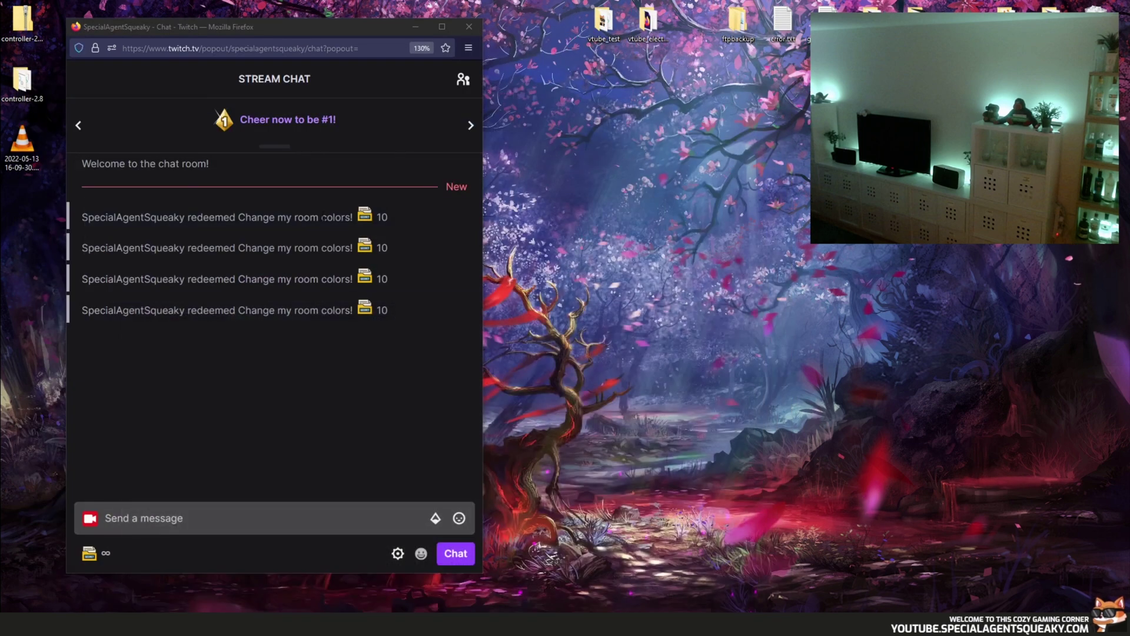
{"action": "left_click", "coordinate": [425, 19]}
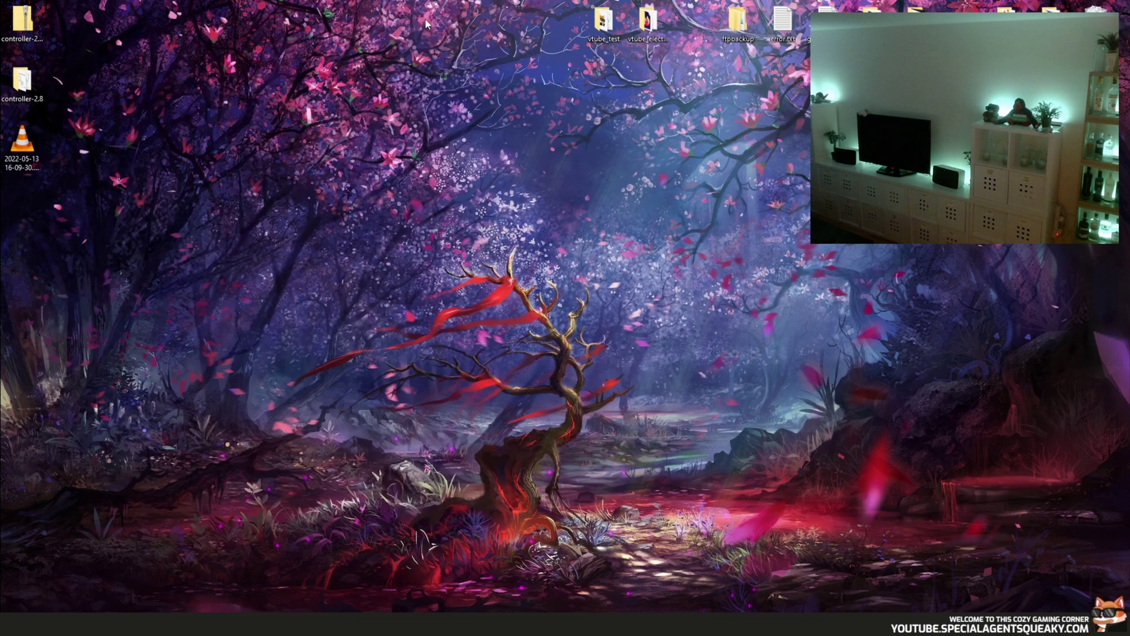
{"action": "left_click", "coordinate": [29, 23]}
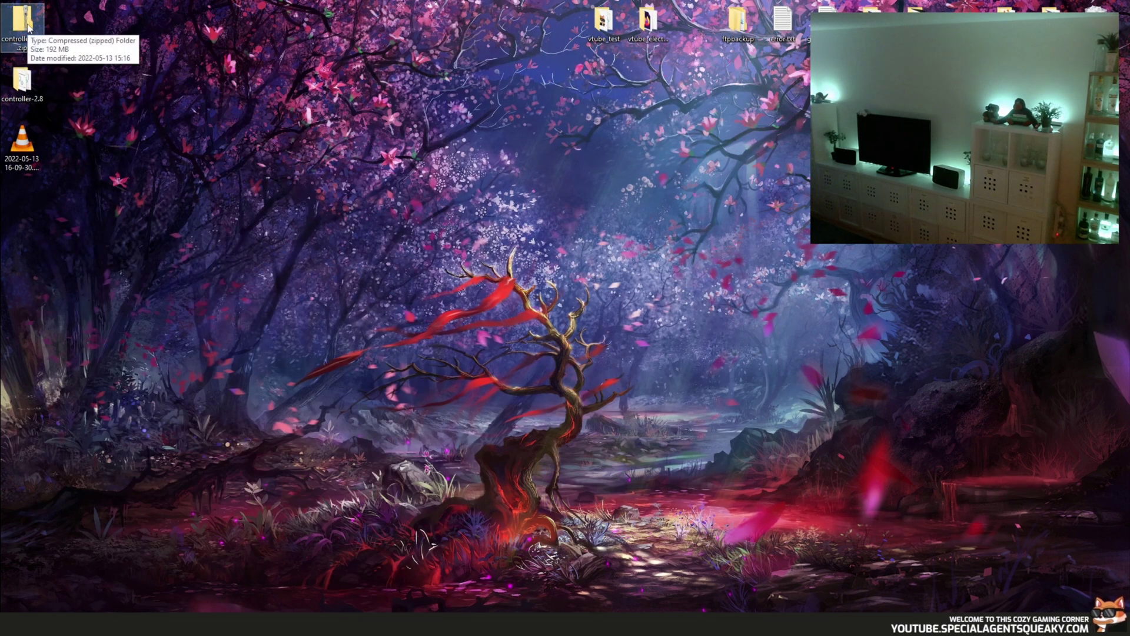
{"action": "double_click", "coordinate": [21, 79]}
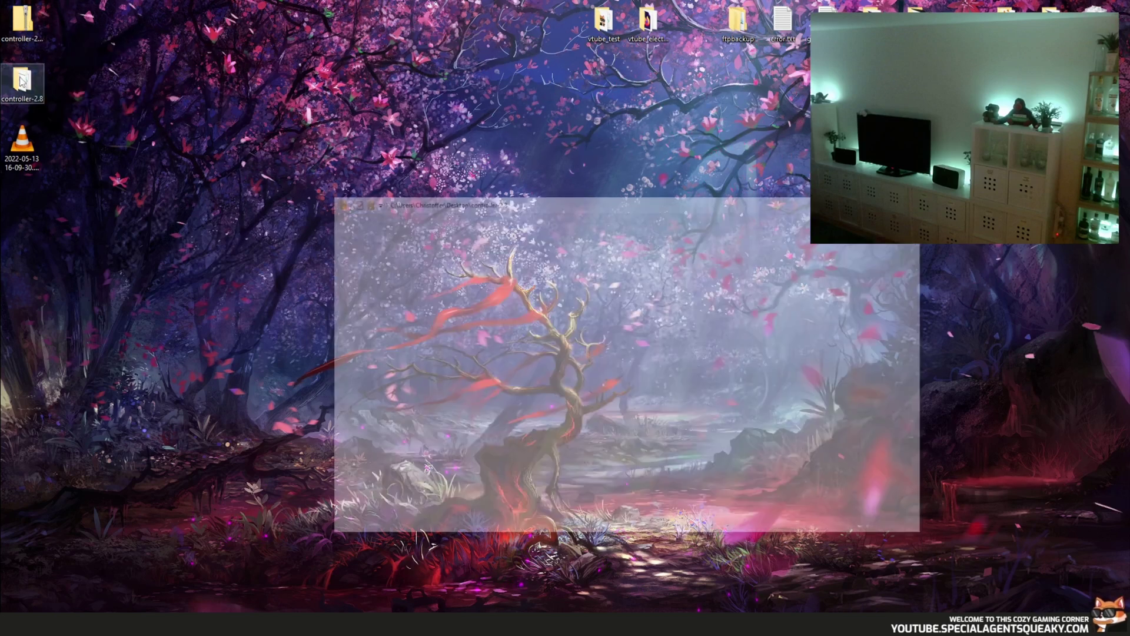
{"action": "left_click_drag", "start_coordinate": [499, 147], "coordinate": [305, 89]}
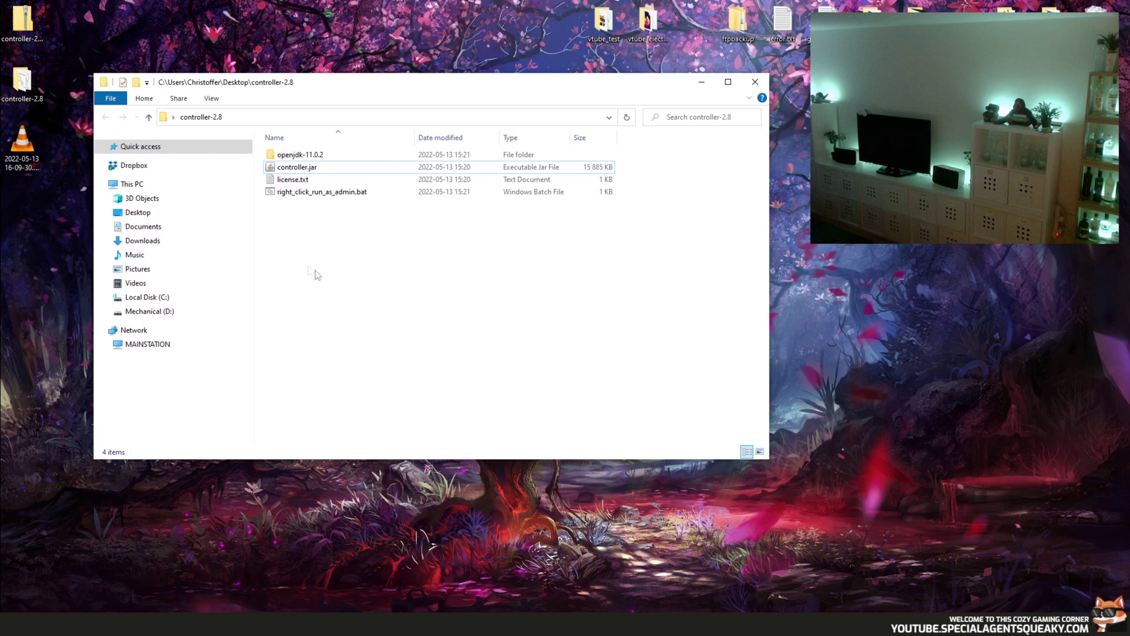
{"action": "right_click", "coordinate": [303, 195]}
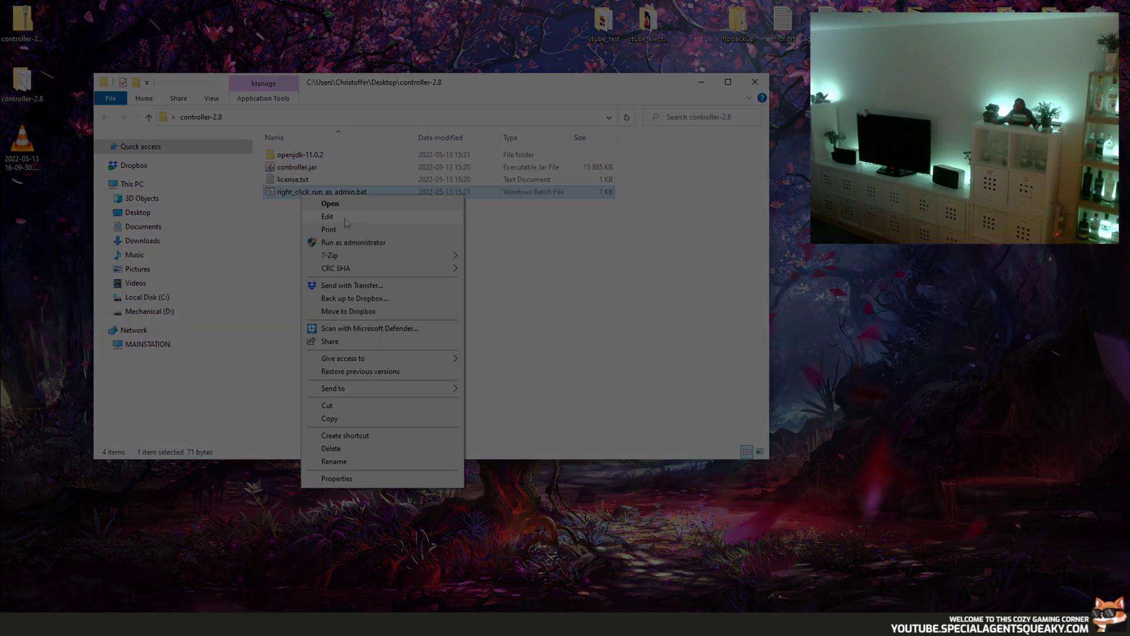
{"action": "left_click", "coordinate": [461, 365]}
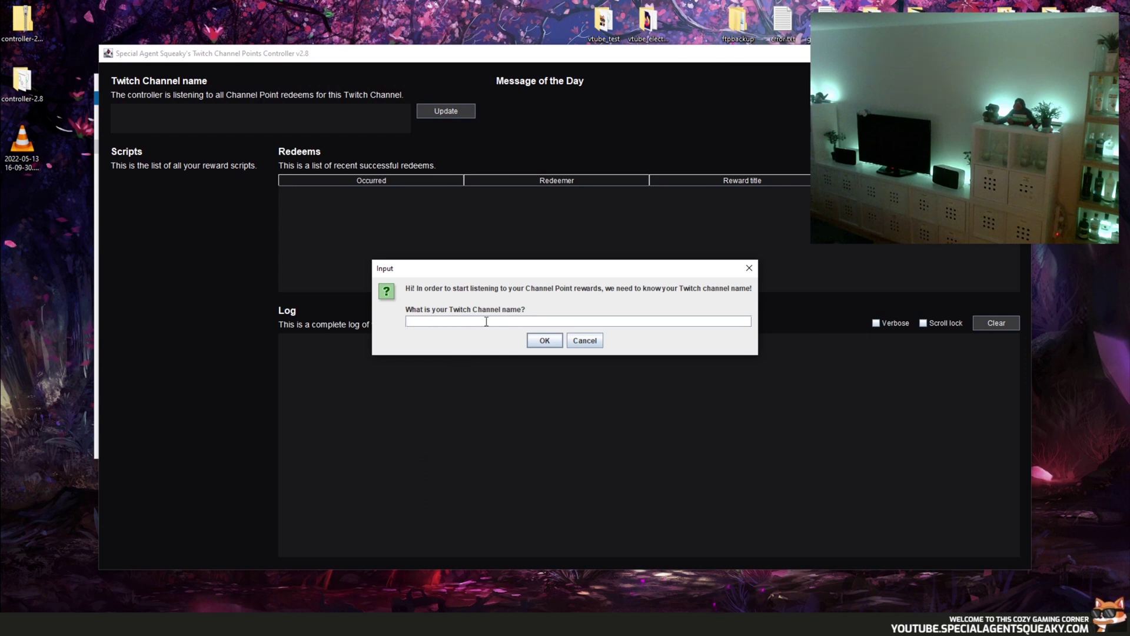
Enter the Twitch channel name in the controller so it listens for redeems, and dismiss the Success notice
{"action": "left_click", "coordinate": [486, 321]}
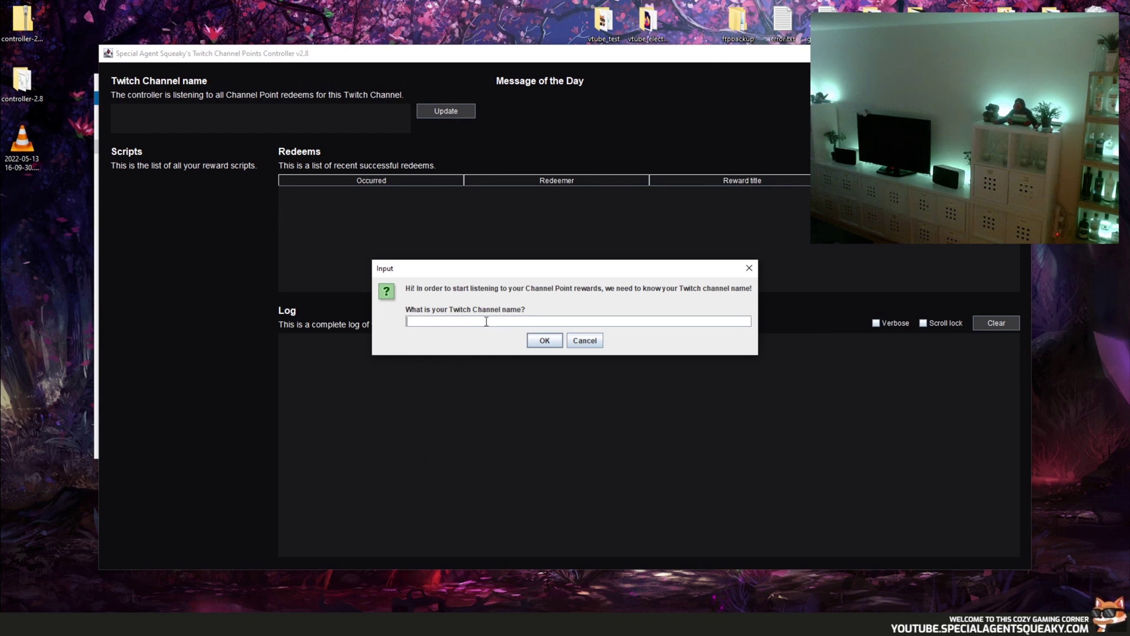
{"action": "type", "text": "specialagentsqueaky"}
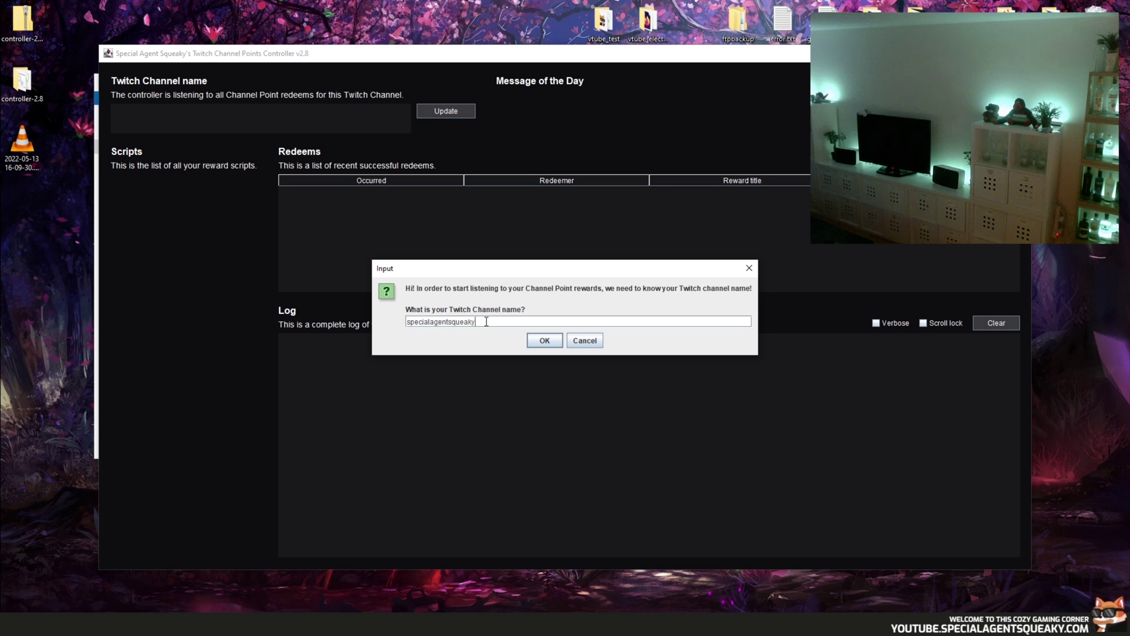
{"action": "key", "text": "Return"}
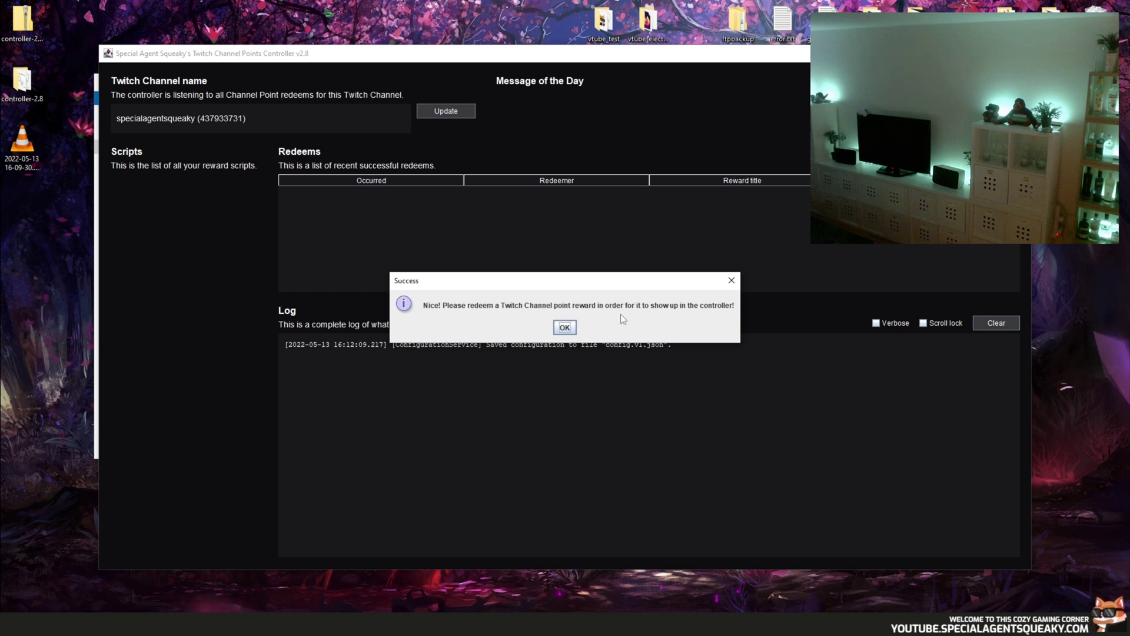
{"action": "left_click", "coordinate": [563, 328]}
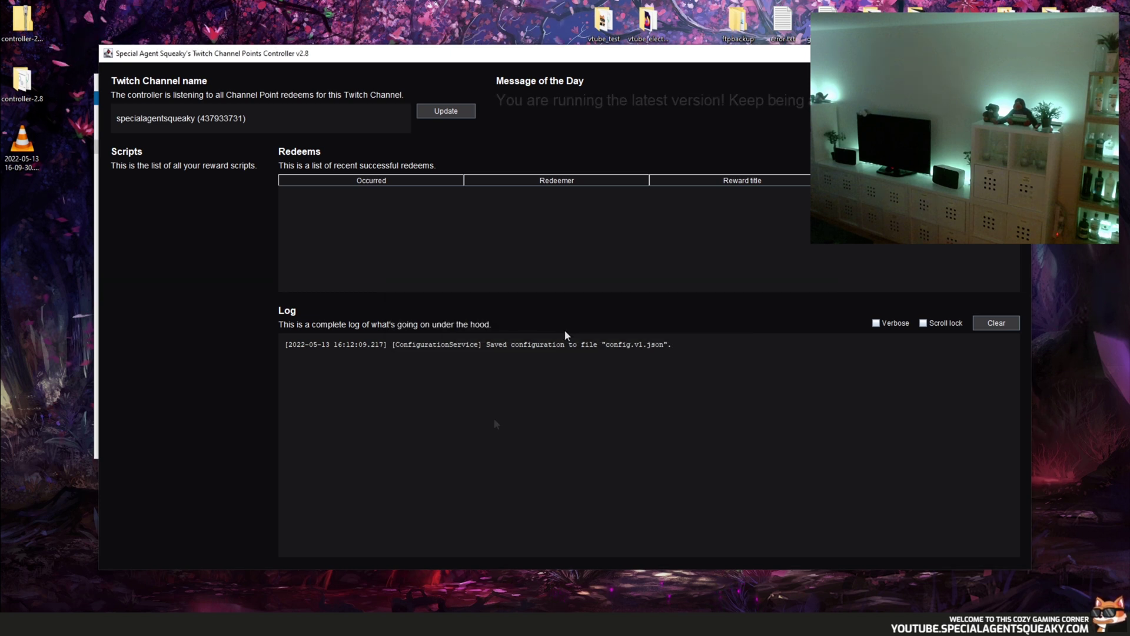
{"action": "key", "text": "alt+Tab"}
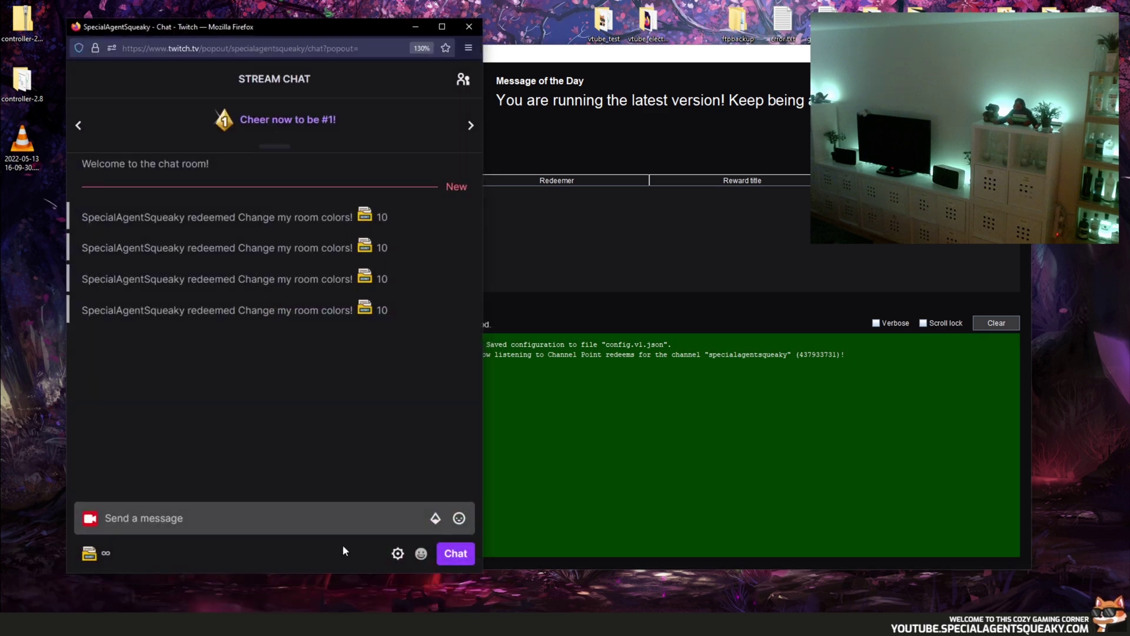
Redeem the Random RGB color reward once, then open its newly listed script in the controller
{"action": "left_click", "coordinate": [99, 555]}
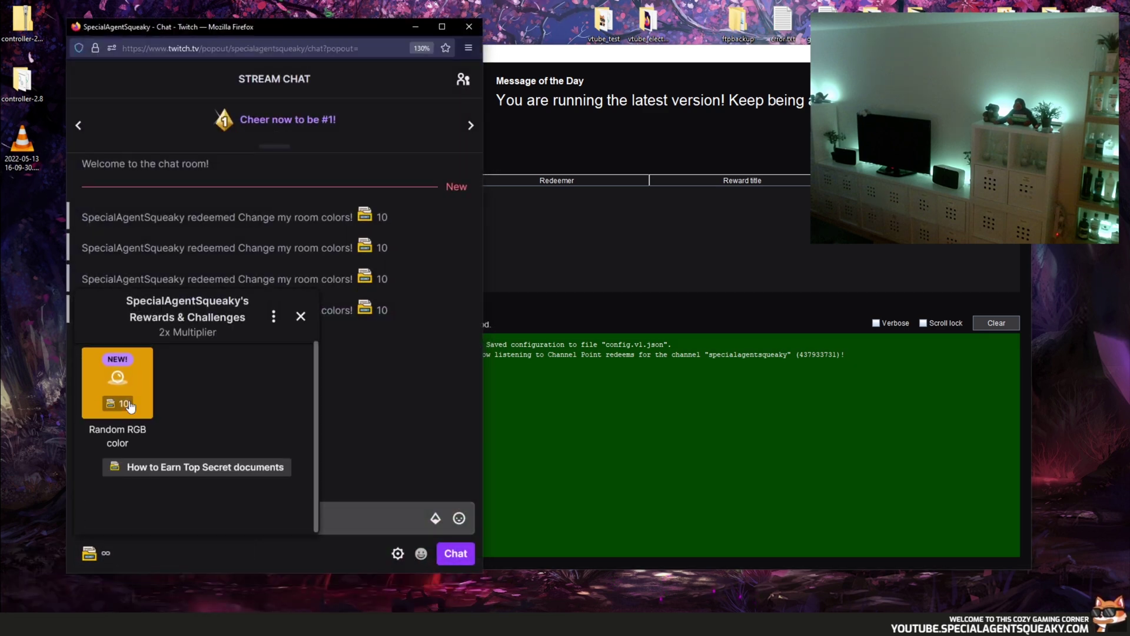
{"action": "left_click", "coordinate": [110, 418]}
{"action": "left_click", "coordinate": [196, 501]}
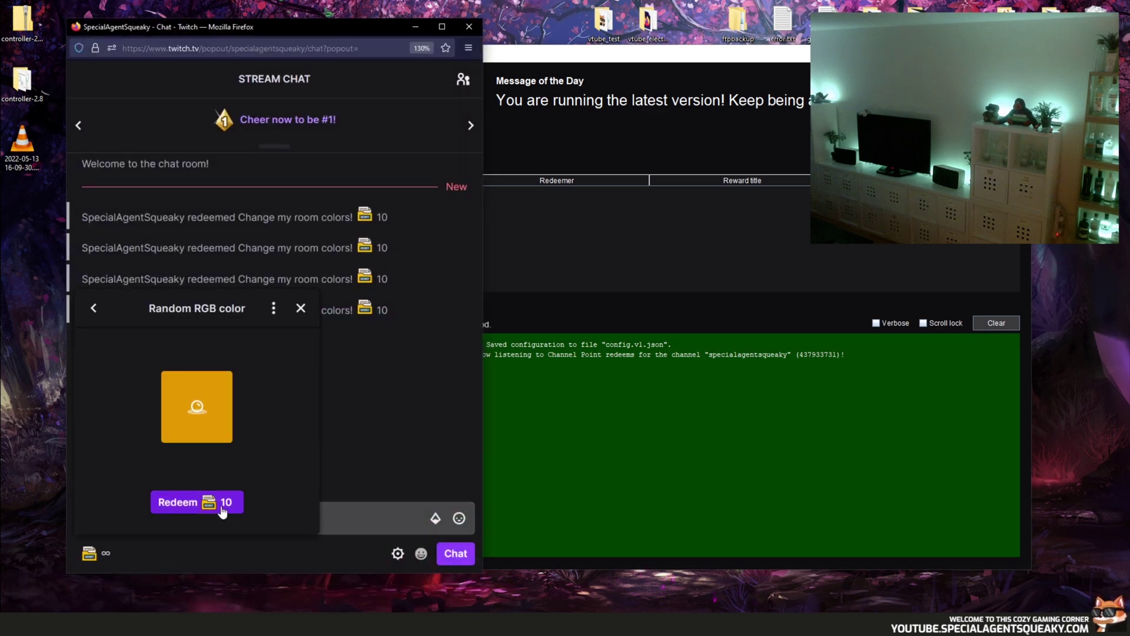
{"action": "left_click", "coordinate": [545, 279]}
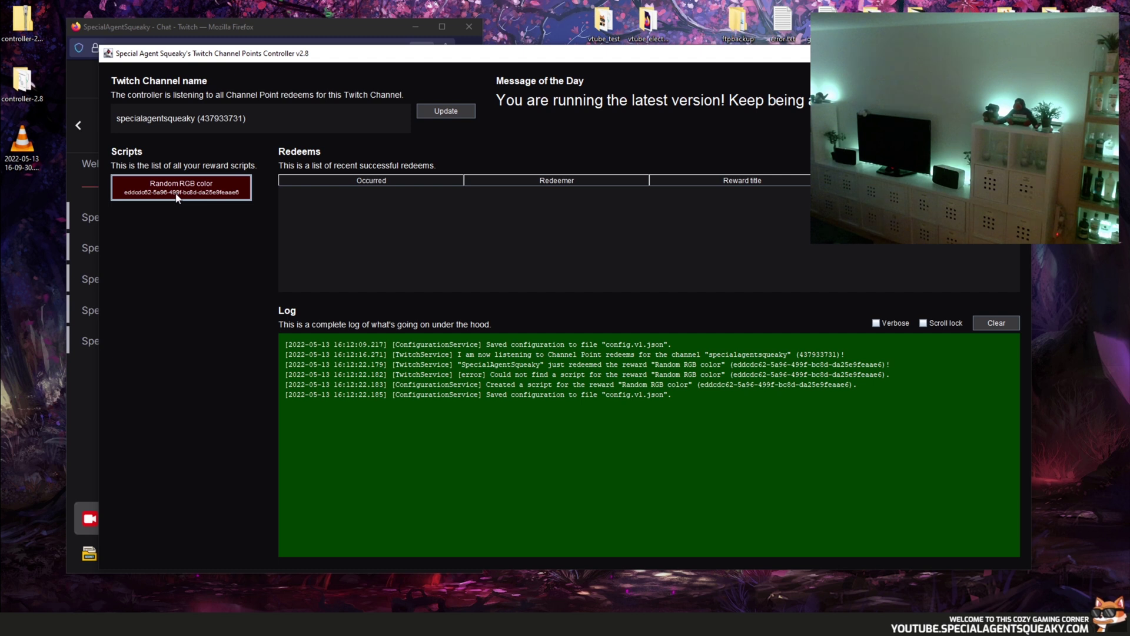
{"action": "left_click", "coordinate": [176, 198]}
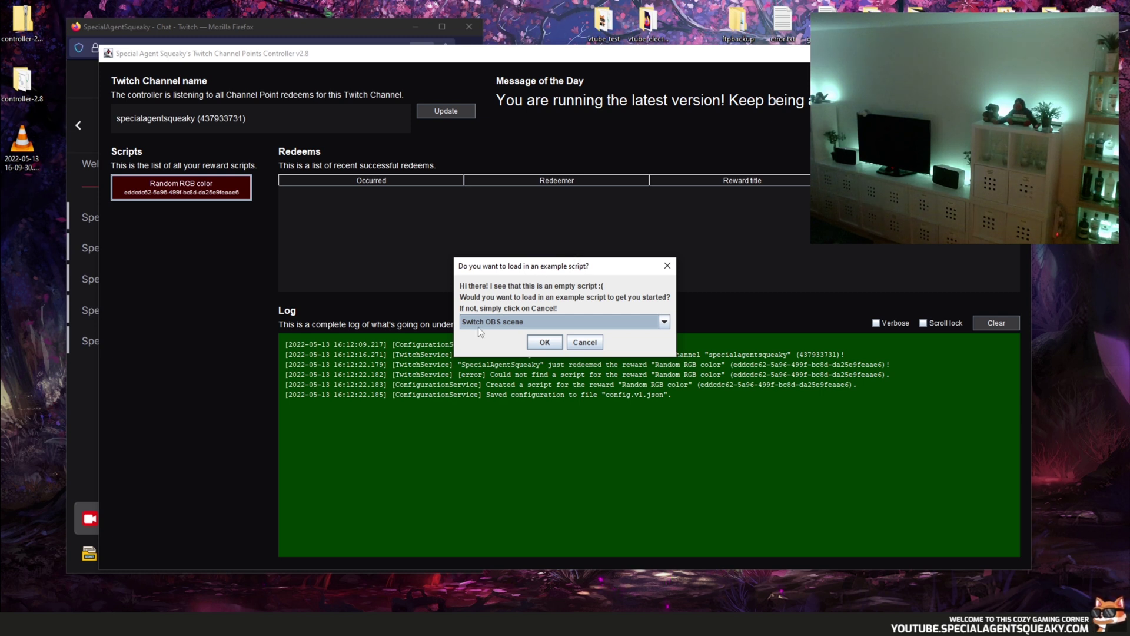
Skip the example script, delete the default template, and set the script to Enabled locally
{"action": "left_click", "coordinate": [590, 344]}
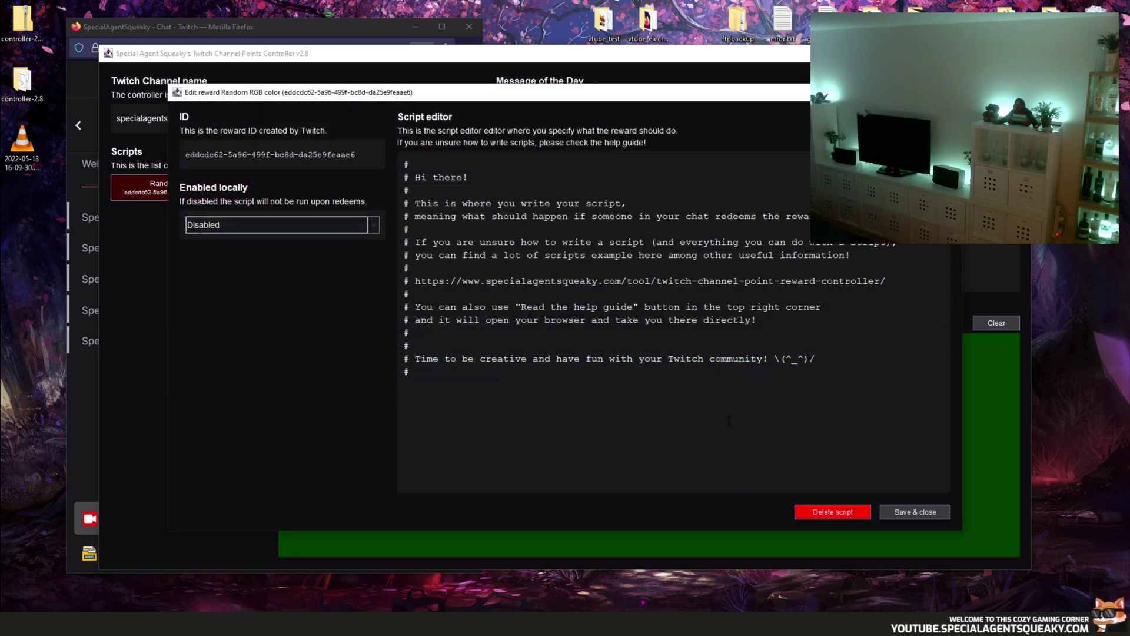
{"action": "left_click_drag", "start_coordinate": [729, 420], "coordinate": [387, 101]}
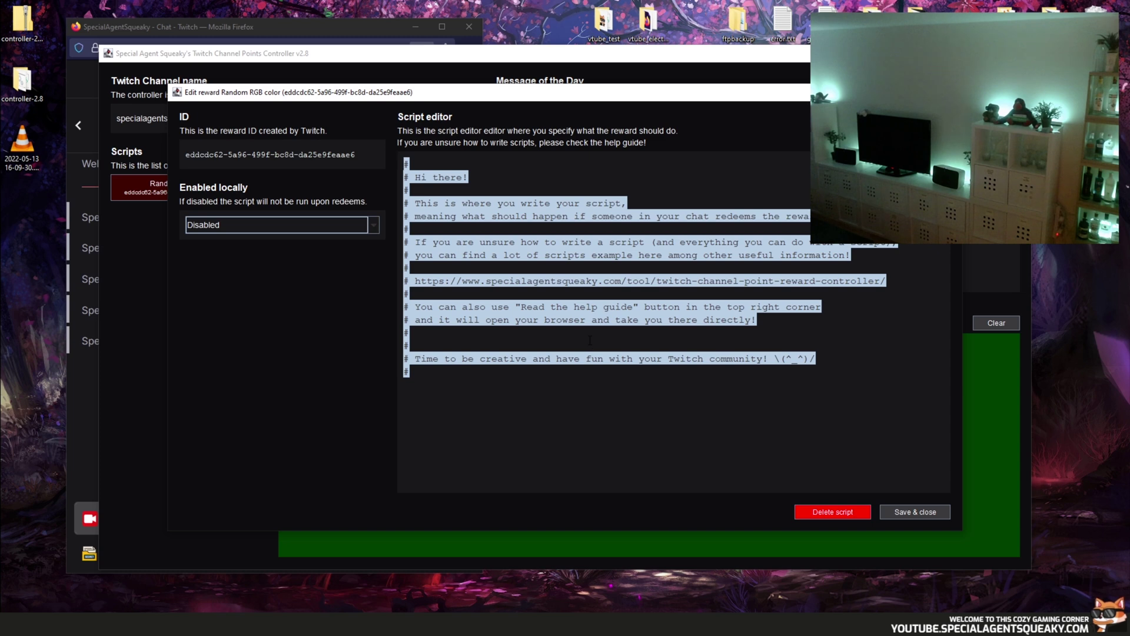
{"action": "key", "text": "BackSpace"}
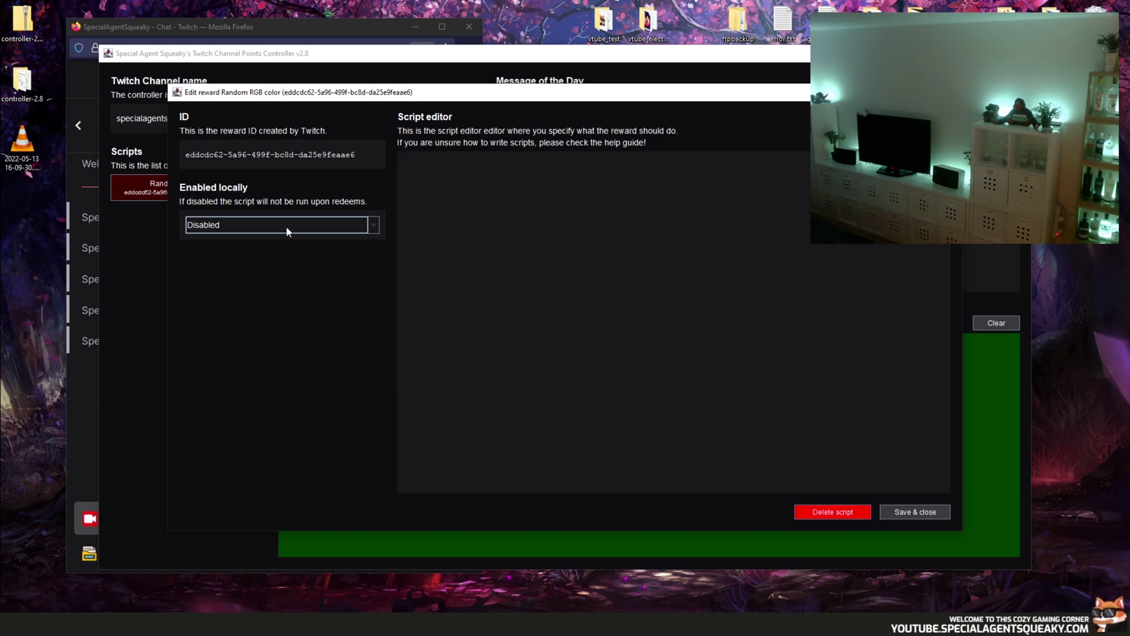
{"action": "left_click_drag", "start_coordinate": [518, 92], "coordinate": [381, 52]}
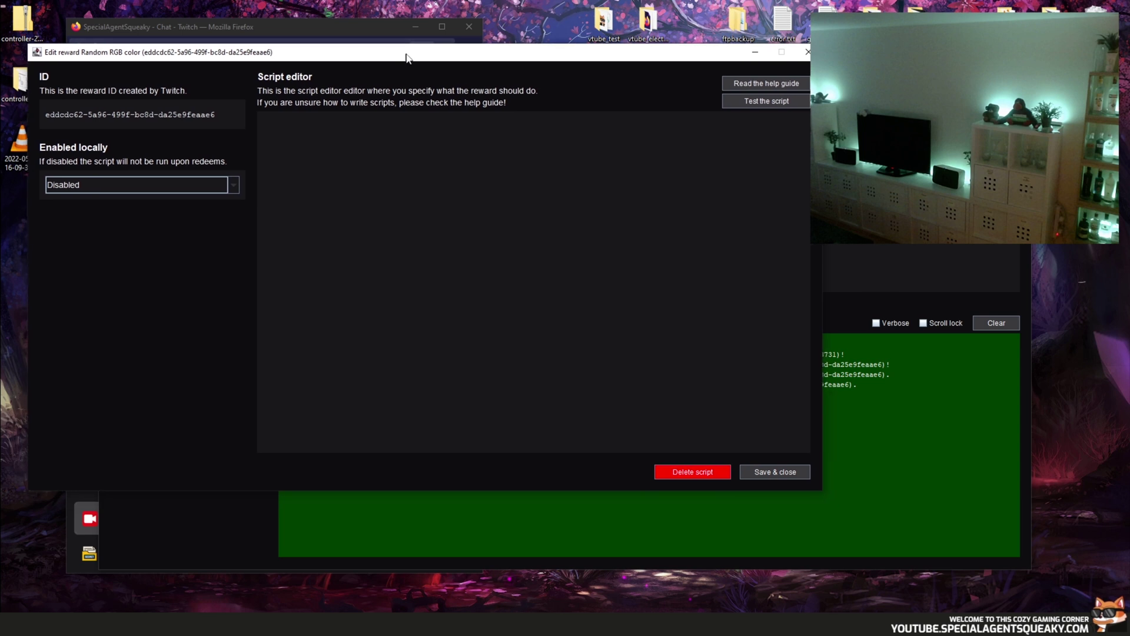
{"action": "left_click", "coordinate": [110, 185]}
{"action": "left_click", "coordinate": [103, 208]}
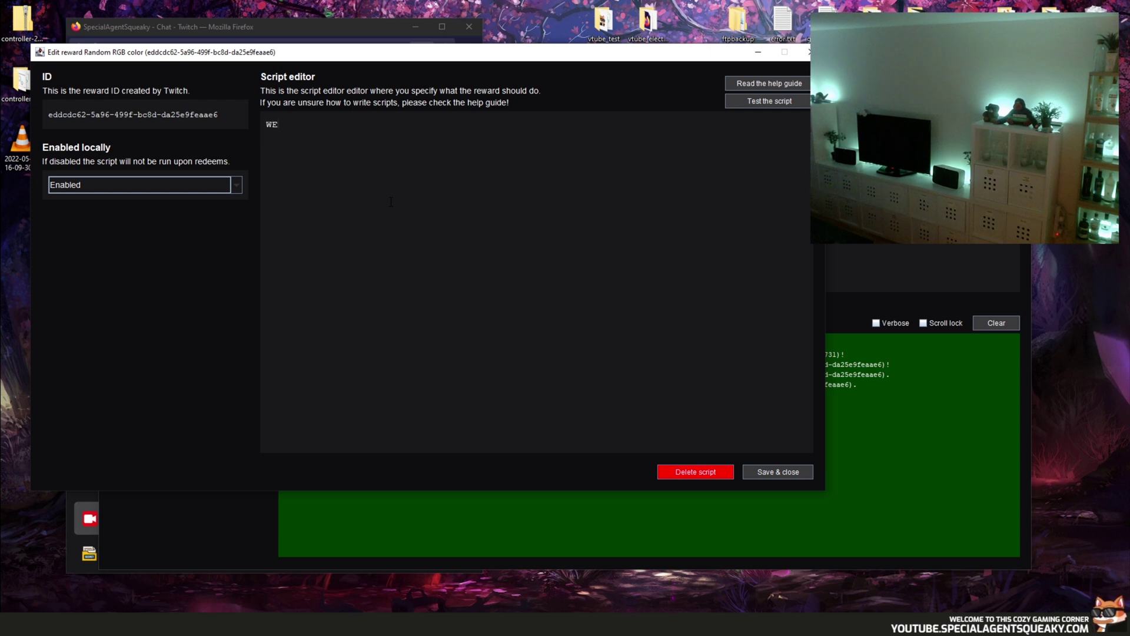
Write a WEBHOOK_GET call with the IFTTT rgb webhook URL from Firefox and save the script
{"action": "type", "text": "_GET"}
{"action": "key", "text": "alt+Tab"}
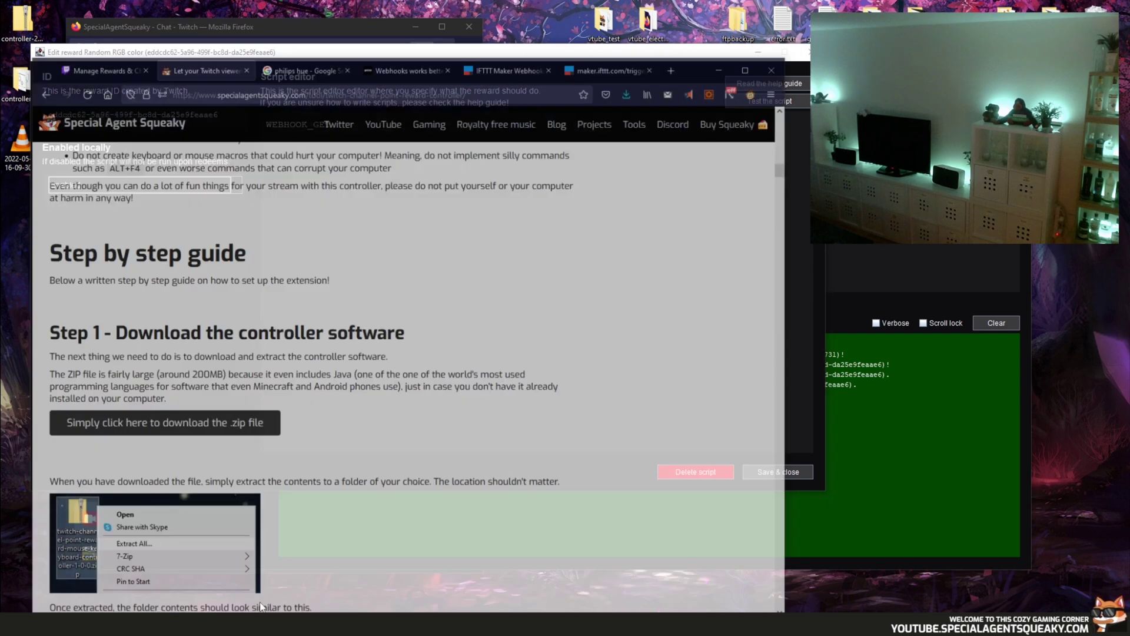
{"action": "left_click", "coordinate": [612, 32]}
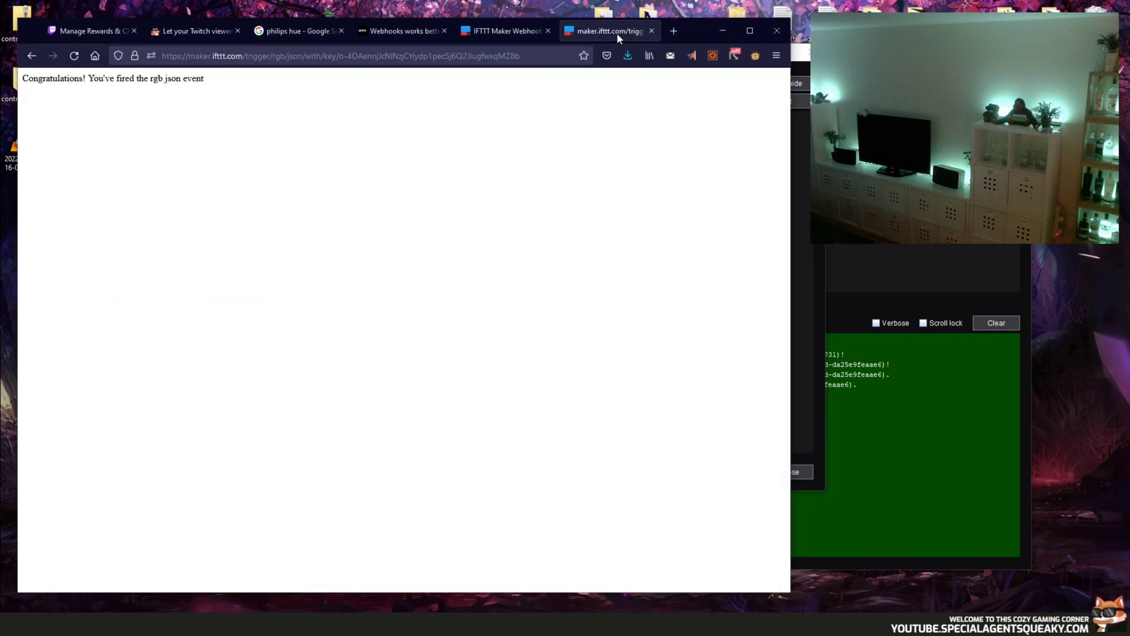
{"action": "left_click", "coordinate": [298, 53]}
{"action": "left_click", "coordinate": [723, 31]}
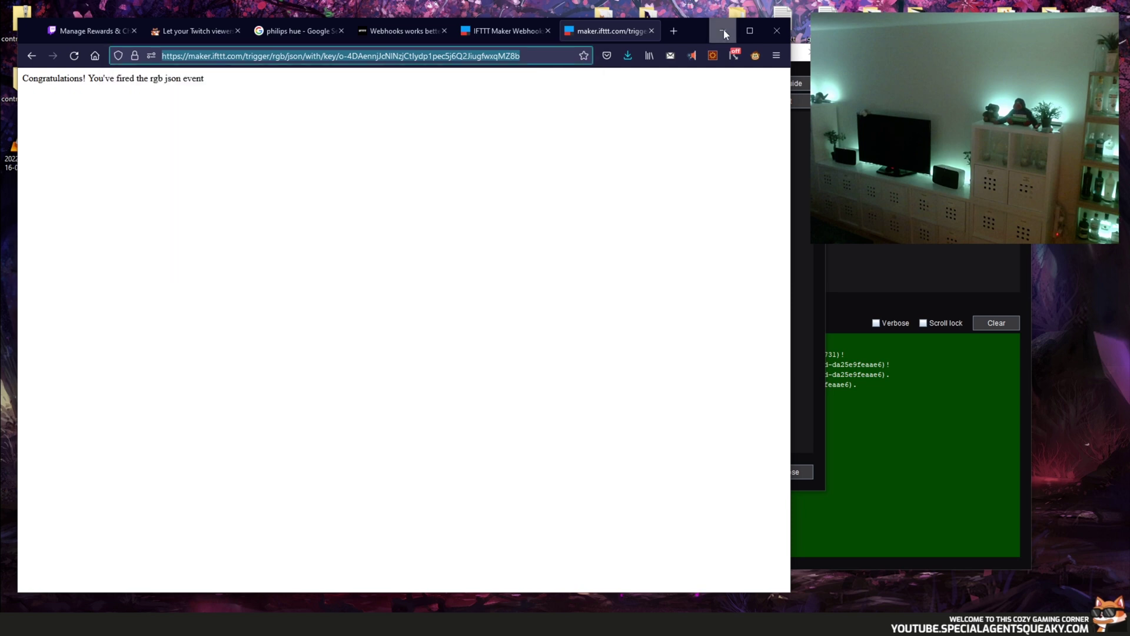
{"action": "left_click", "coordinate": [723, 30]}
{"action": "key", "text": "ctrl+v"}
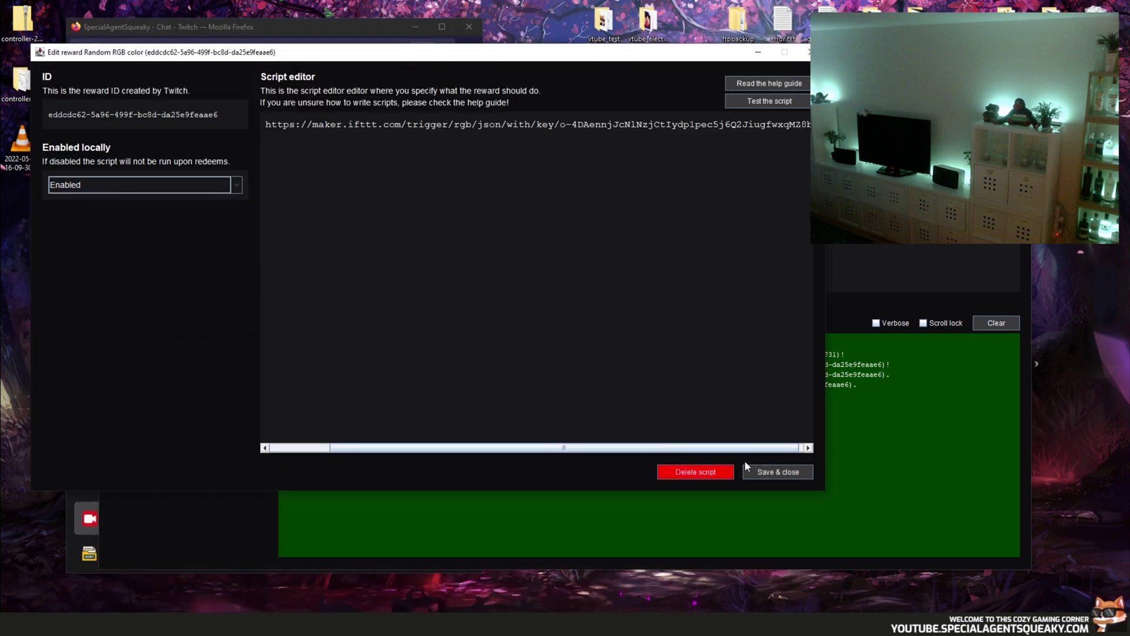
{"action": "left_click", "coordinate": [778, 472]}
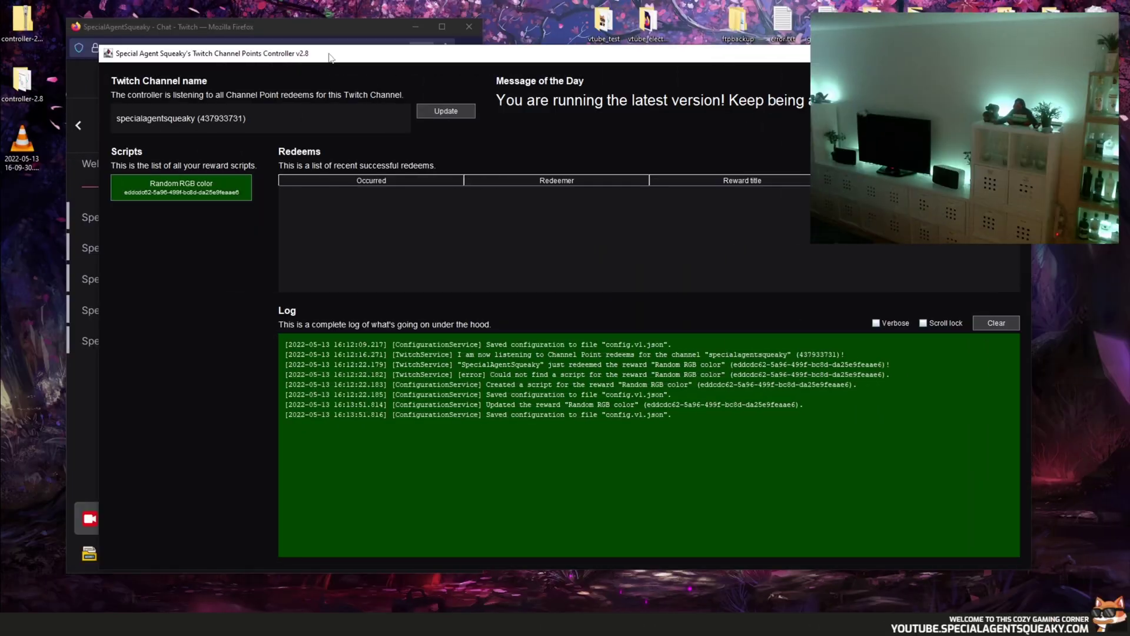
{"action": "left_click_drag", "start_coordinate": [331, 57], "coordinate": [364, 84]}
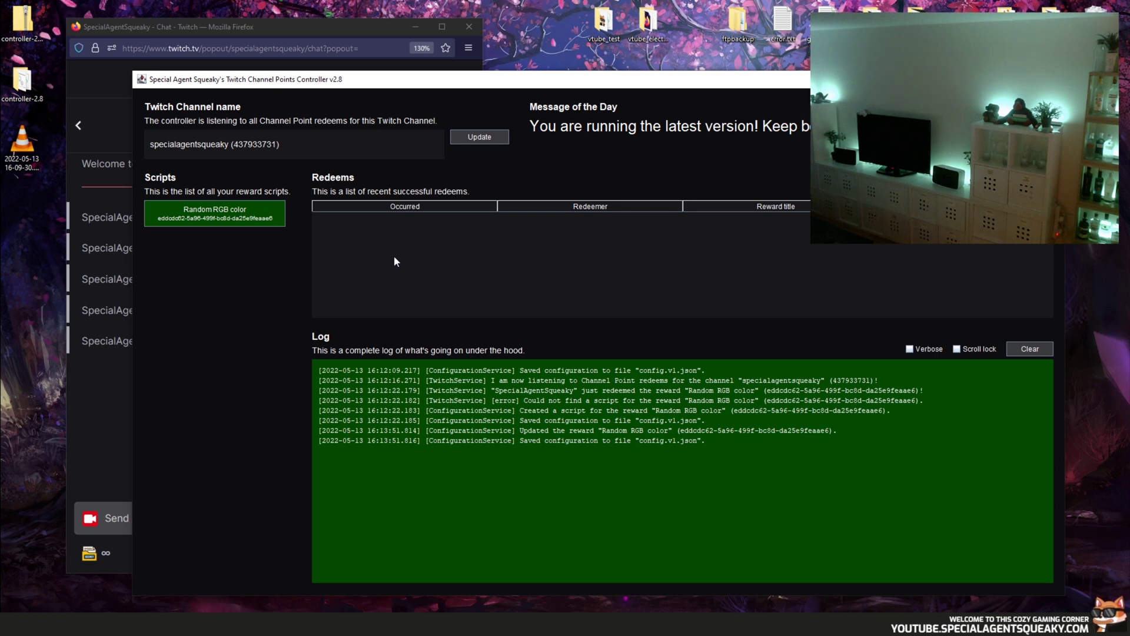
{"action": "left_click_drag", "start_coordinate": [335, 87], "coordinate": [334, 95]}
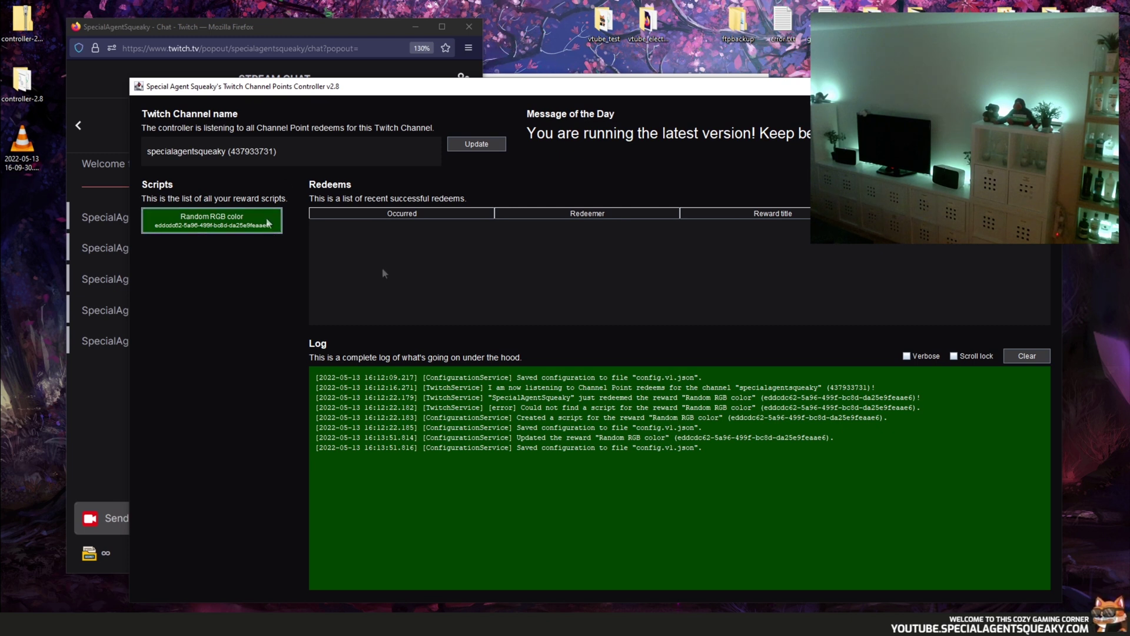
Redeem the Random RGB color reward three more times from the Twitch chat's channel points menu
{"action": "left_click", "coordinate": [288, 28]}
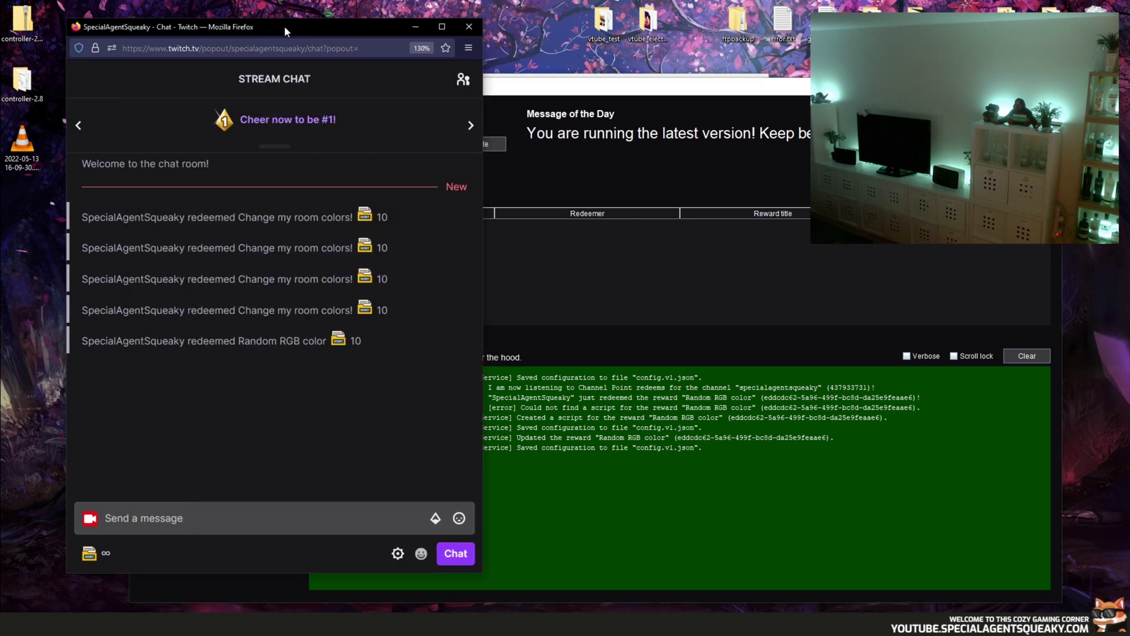
{"action": "left_click", "coordinate": [88, 553]}
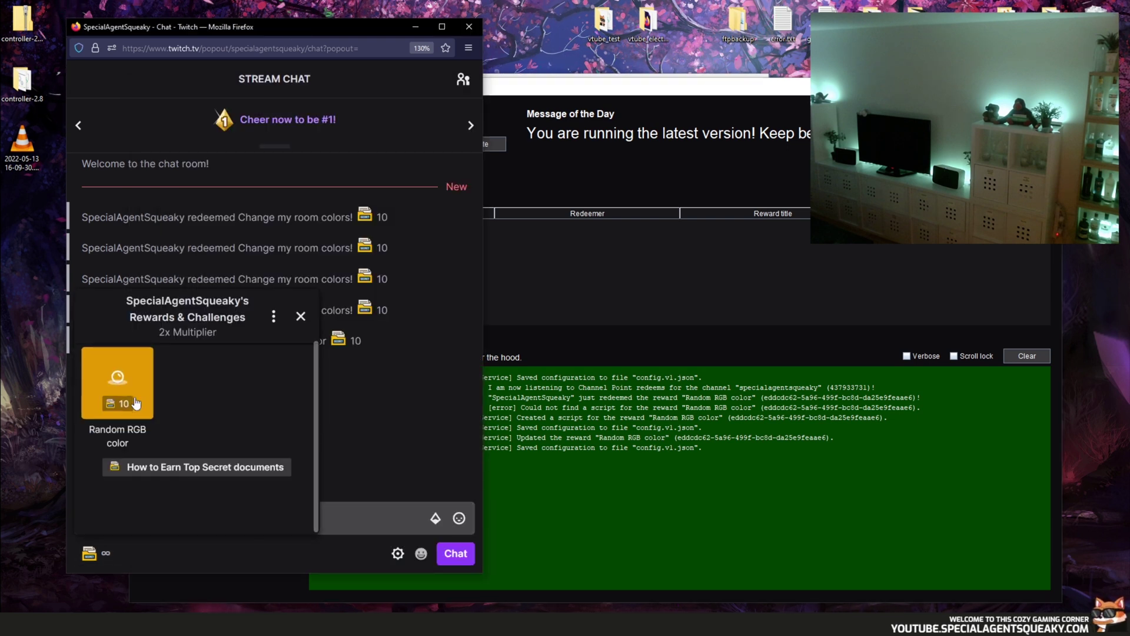
{"action": "left_click", "coordinate": [117, 382]}
{"action": "left_click", "coordinate": [197, 502]}
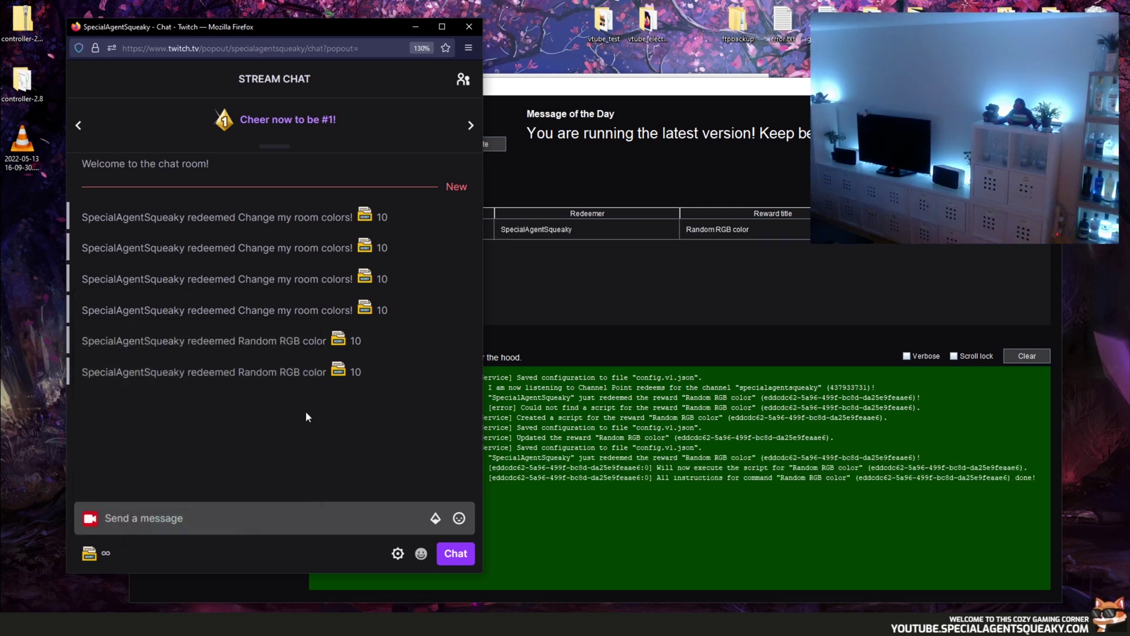
{"action": "left_click", "coordinate": [89, 553]}
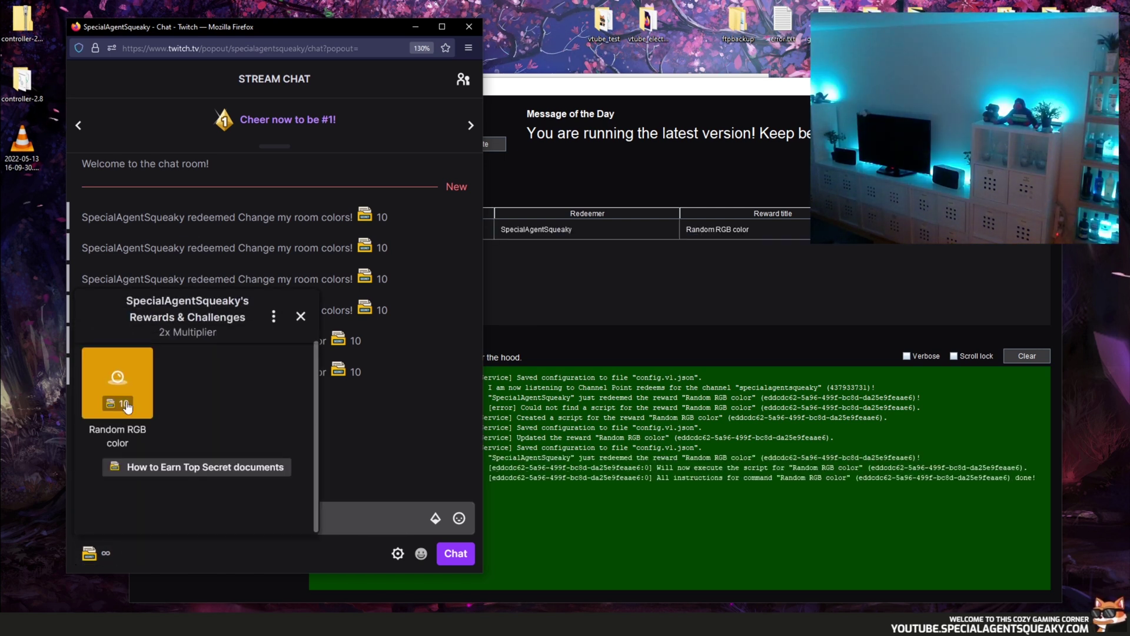
{"action": "left_click", "coordinate": [127, 402]}
{"action": "left_click", "coordinate": [195, 502]}
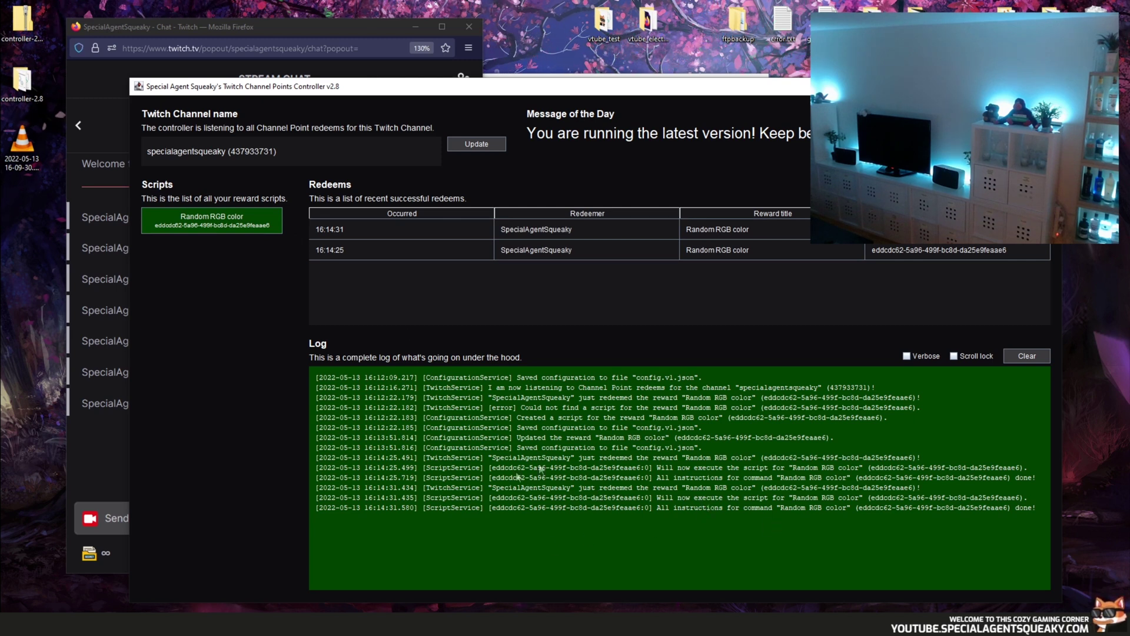
{"action": "left_click", "coordinate": [126, 462]}
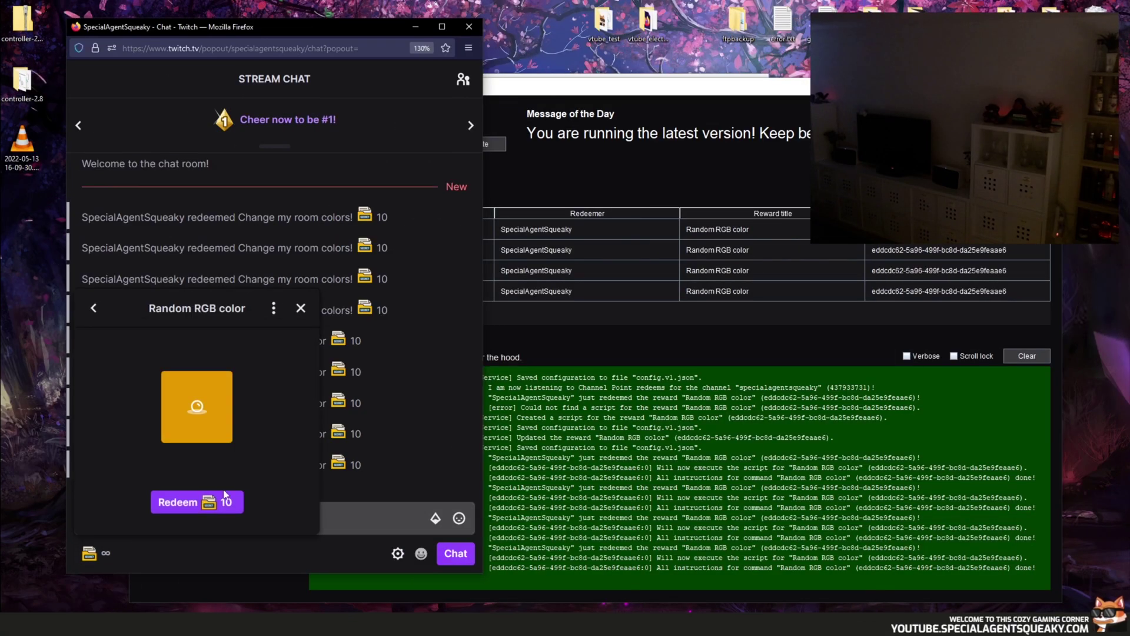
{"action": "left_click", "coordinate": [218, 501]}
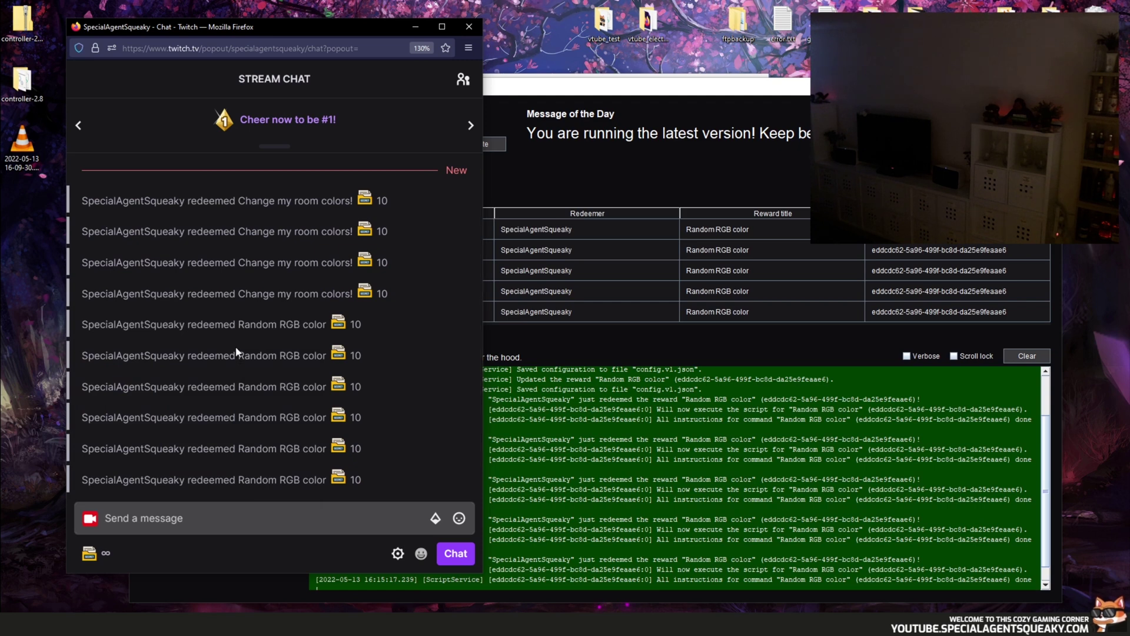